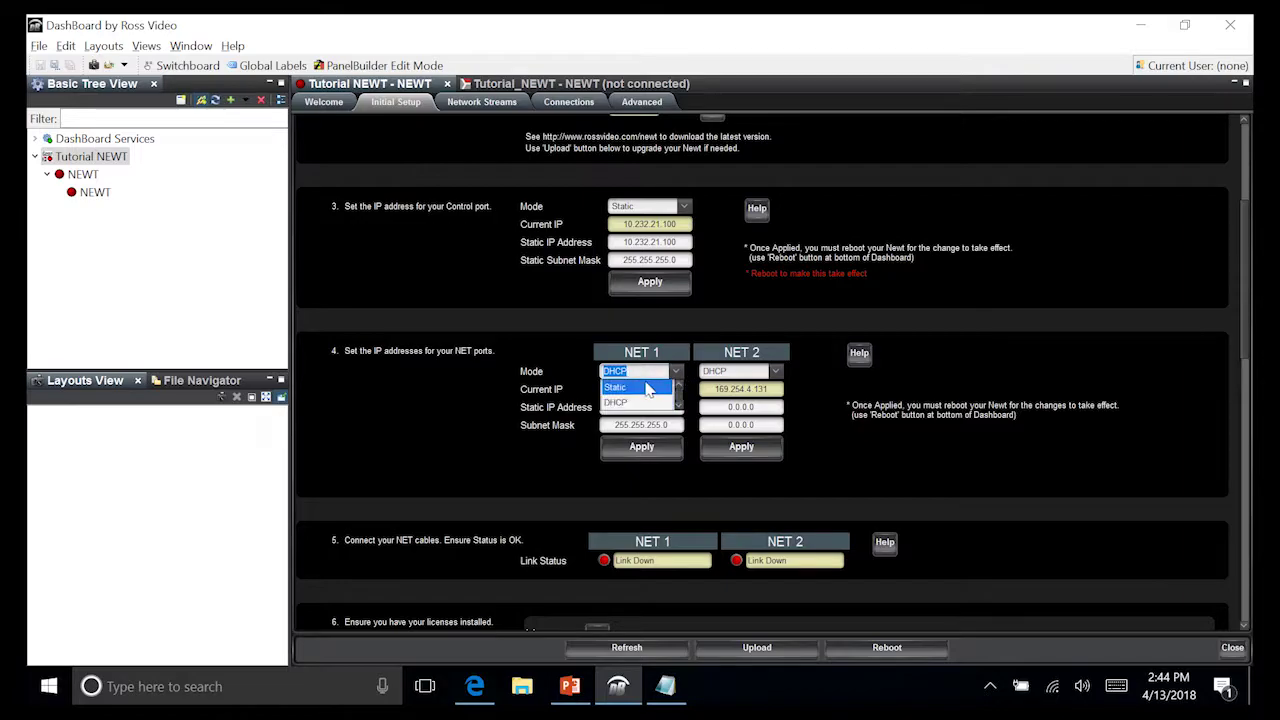
- Set NET 1 and NET 2 to Static mode and give NET 1 the static IP address 192.168.30.100
left_click(640, 387)
left_click(770, 372)
left_click(725, 386)
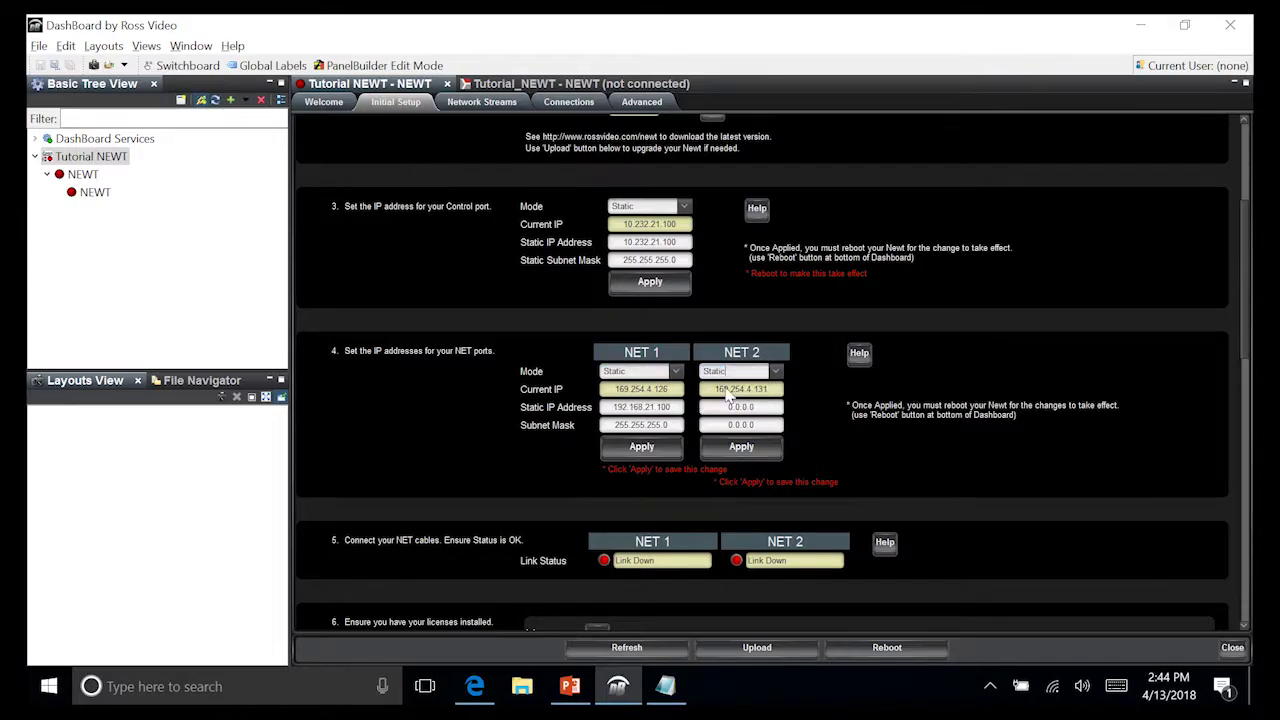
left_click(675, 407)
left_click_drag(675, 407, 645, 407)
type("30.100")
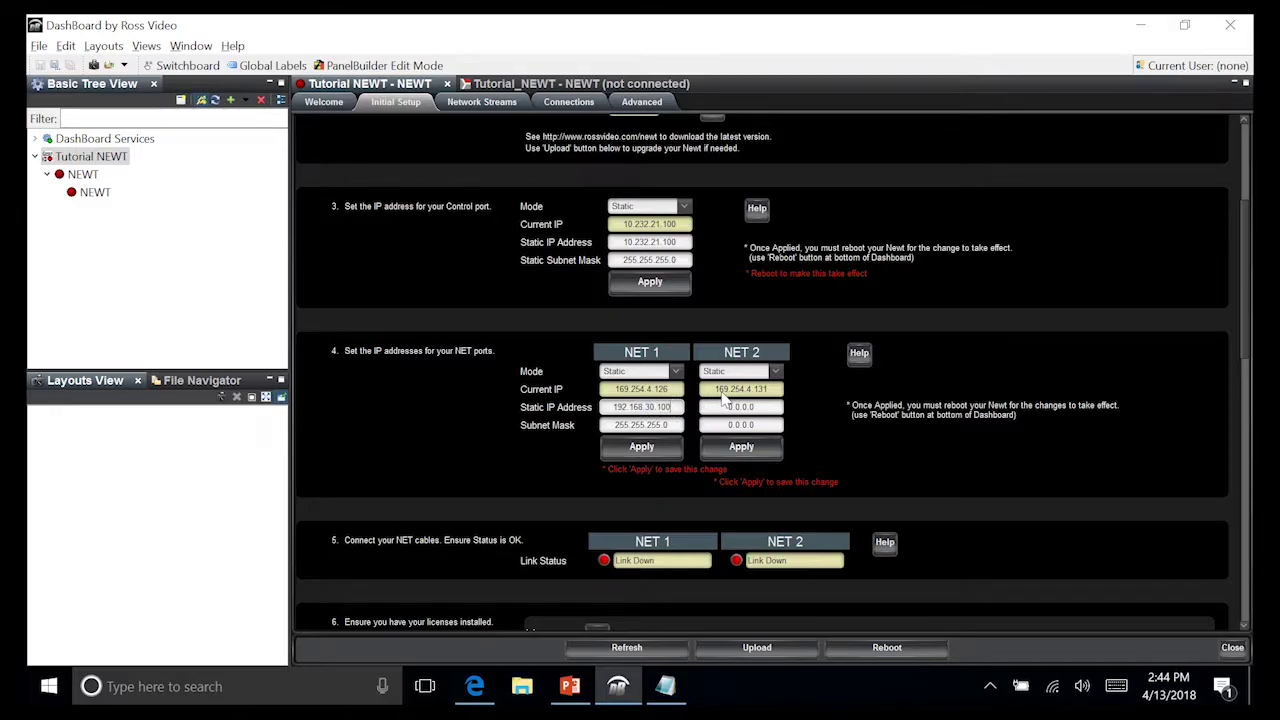
- Give NET 2 the static IP address 192.168.30.101 and the subnet mask 255.255.255.0
left_click_drag(726, 407, 790, 410)
type("192.168.30.101")
left_click_drag(768, 426, 720, 426)
type("255.255.255.0")
- Apply the address changes for both NET ports and reboot the Newt
left_click(643, 447)
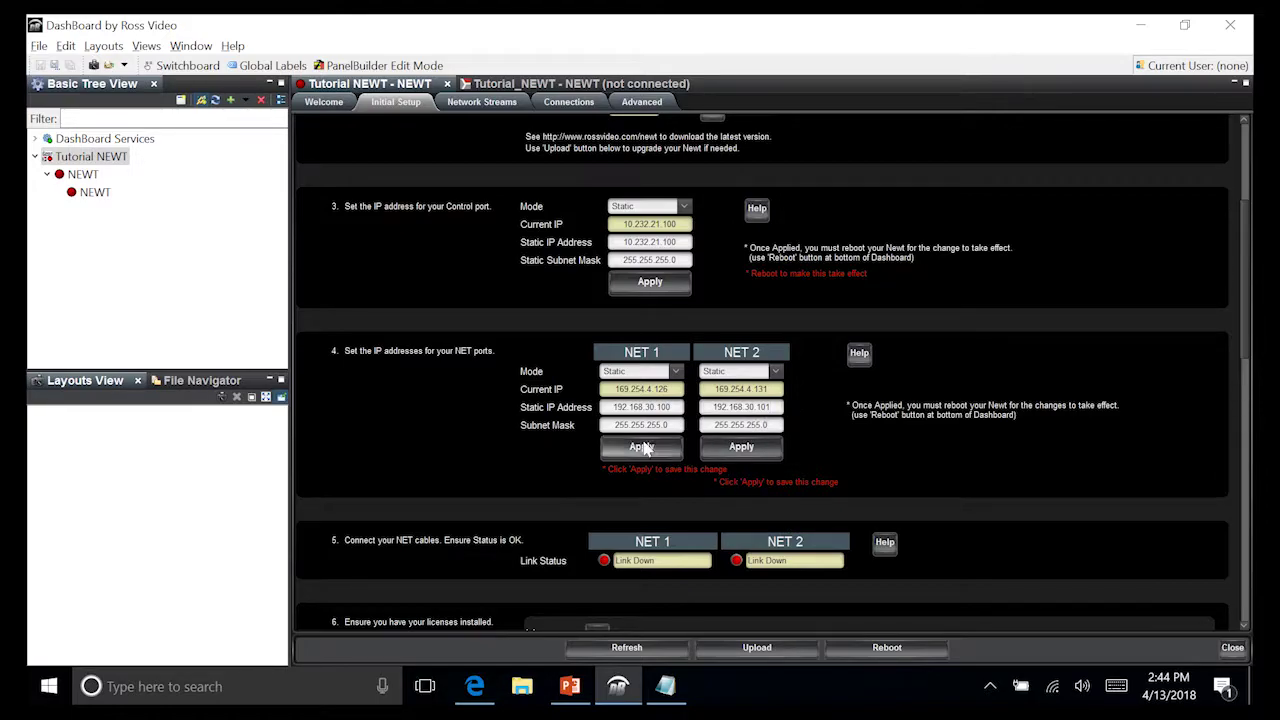
left_click(741, 447)
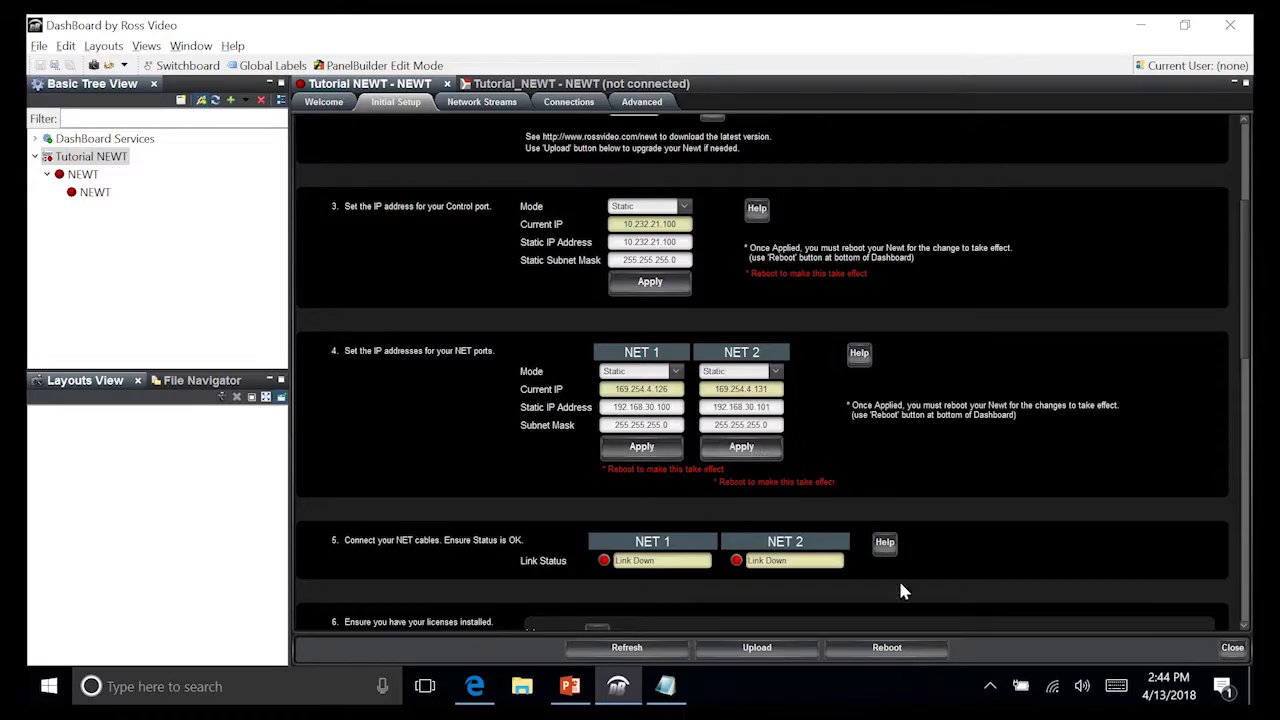
left_click(883, 650)
left_click(760, 408)
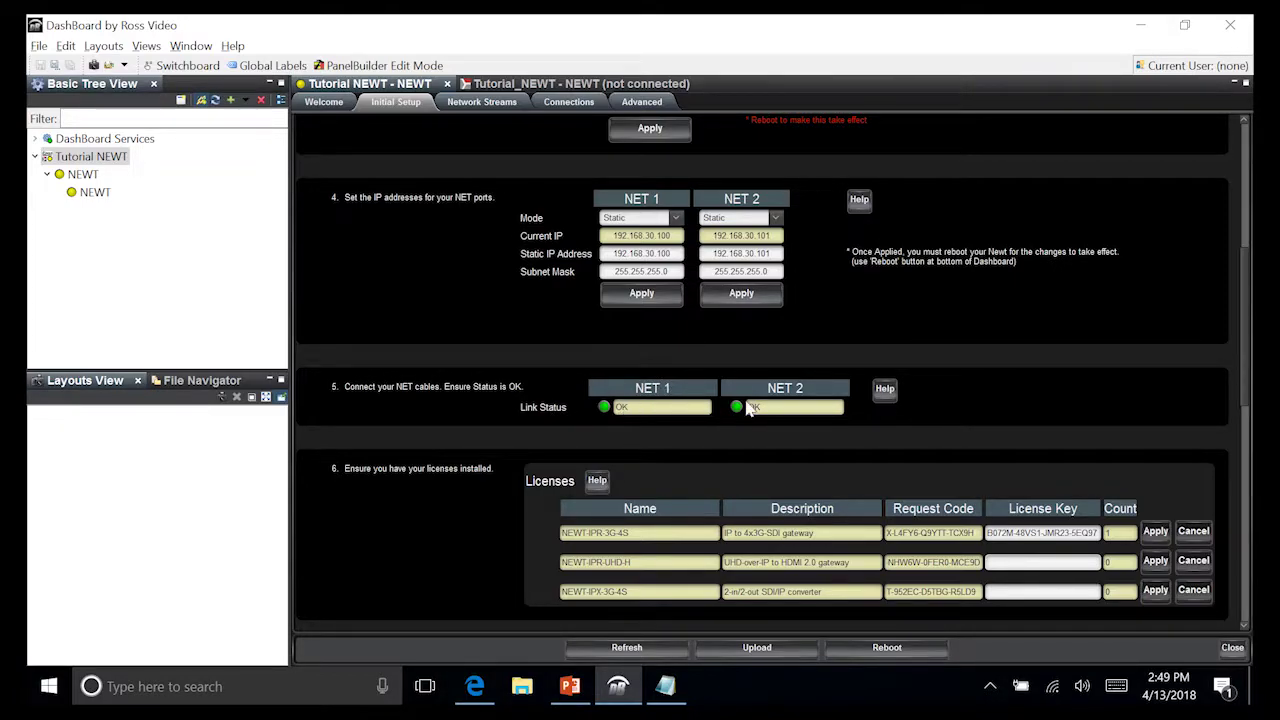
- Paste the license key for NEWT-IPR-UHD-H, the UHD-over-IP to HDMI 2.0 gateway, and apply it
scroll(748, 408, "down", 1)
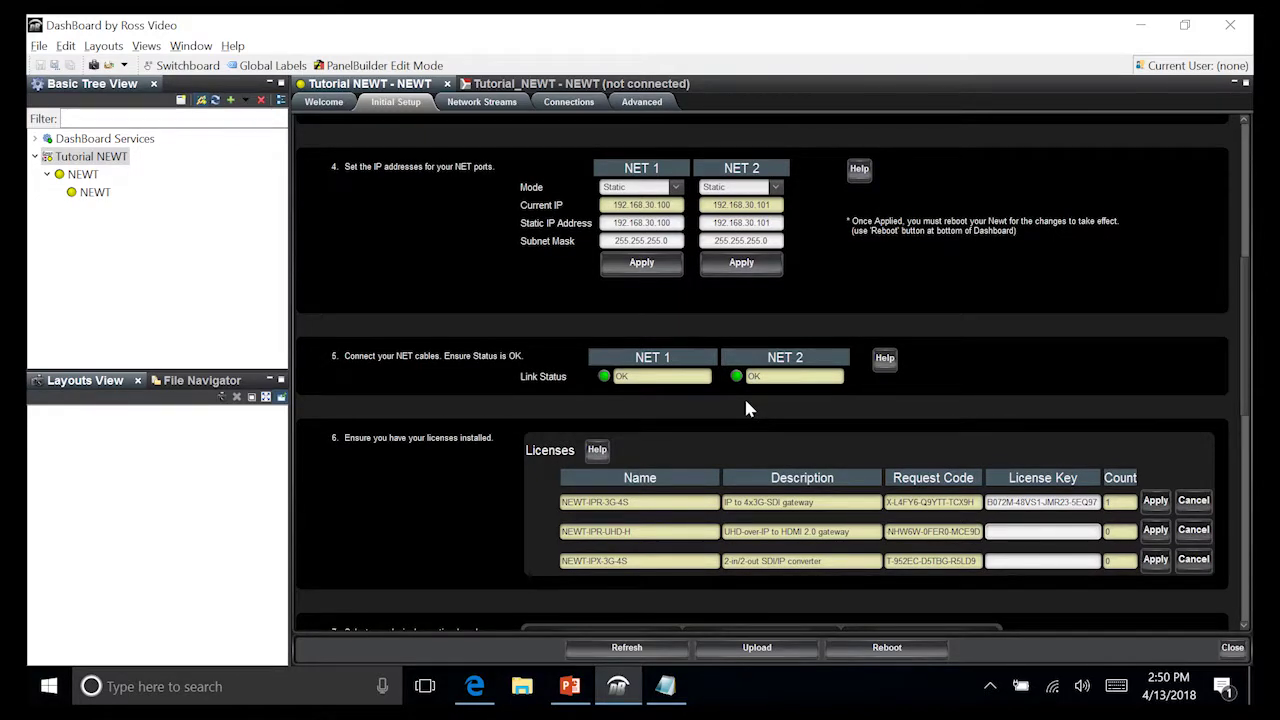
scroll(750, 410, "down", 1)
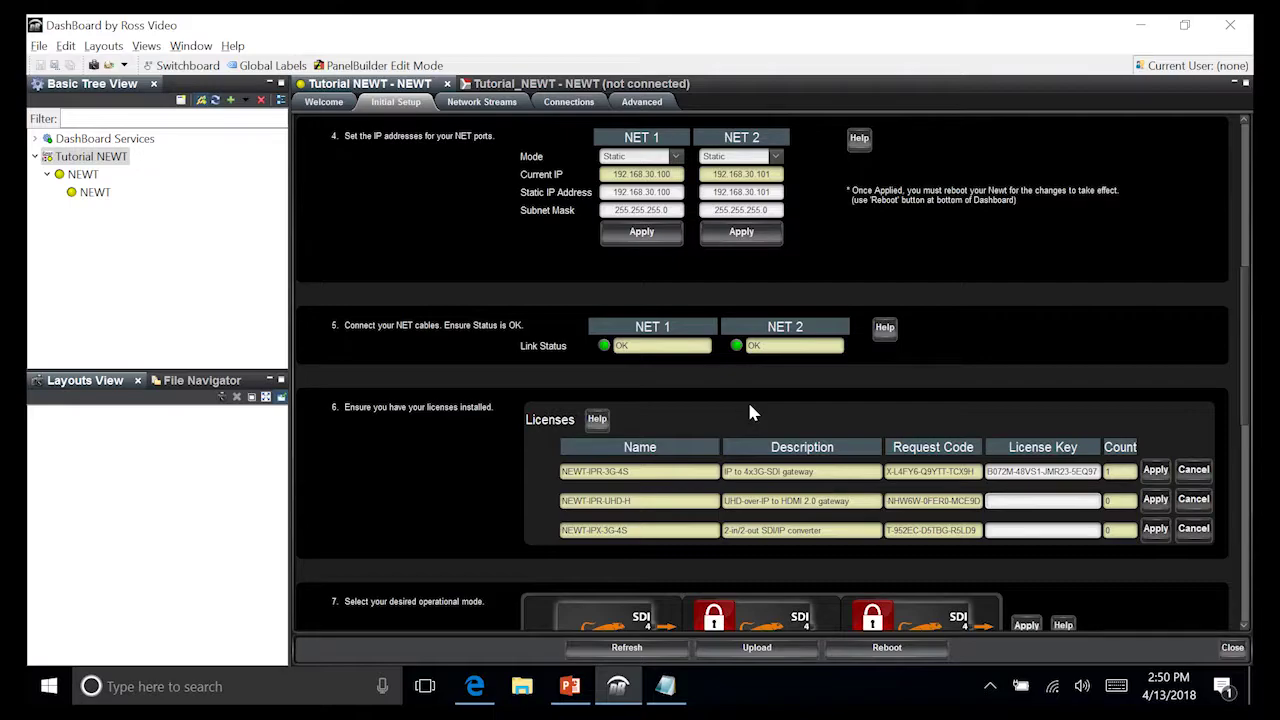
left_click(997, 500)
key("ctrl+v")
left_click(1156, 503)
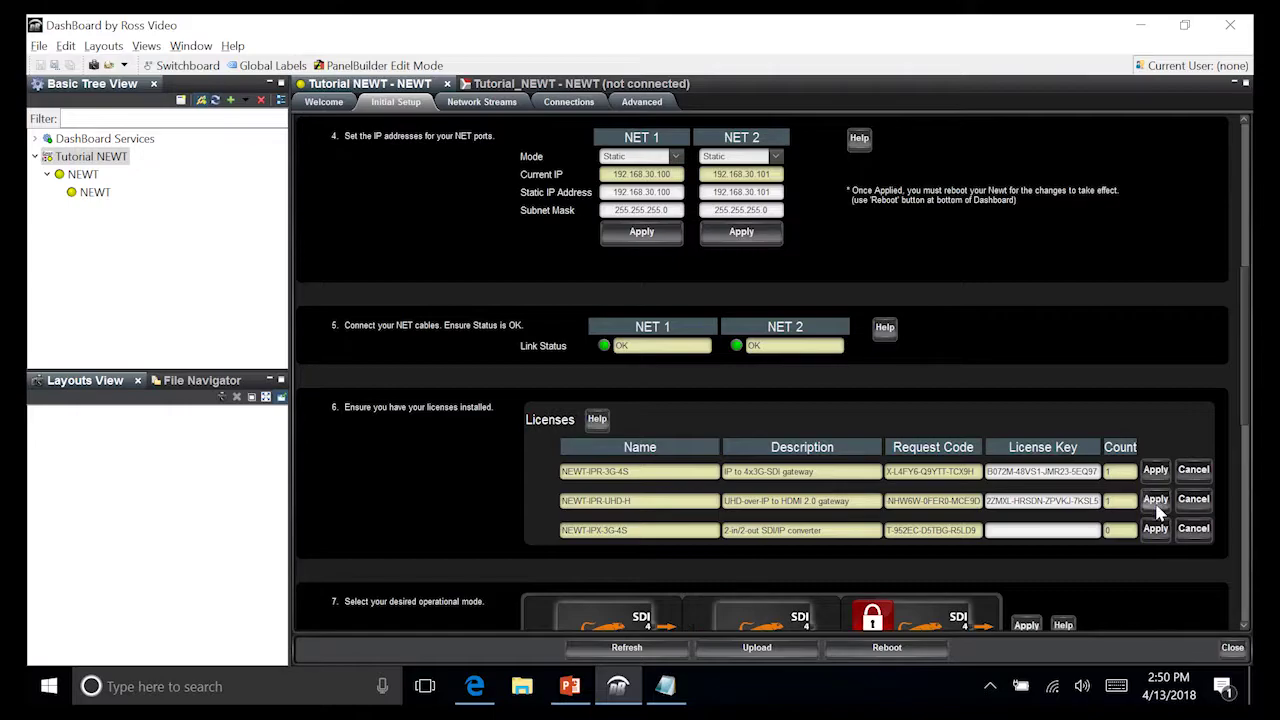
- Change the operational mode to UHD-over-IP to HDMI 2.0 Gateway and apply it, accepting the automatic reboot
scroll(1118, 452, "down", 1)
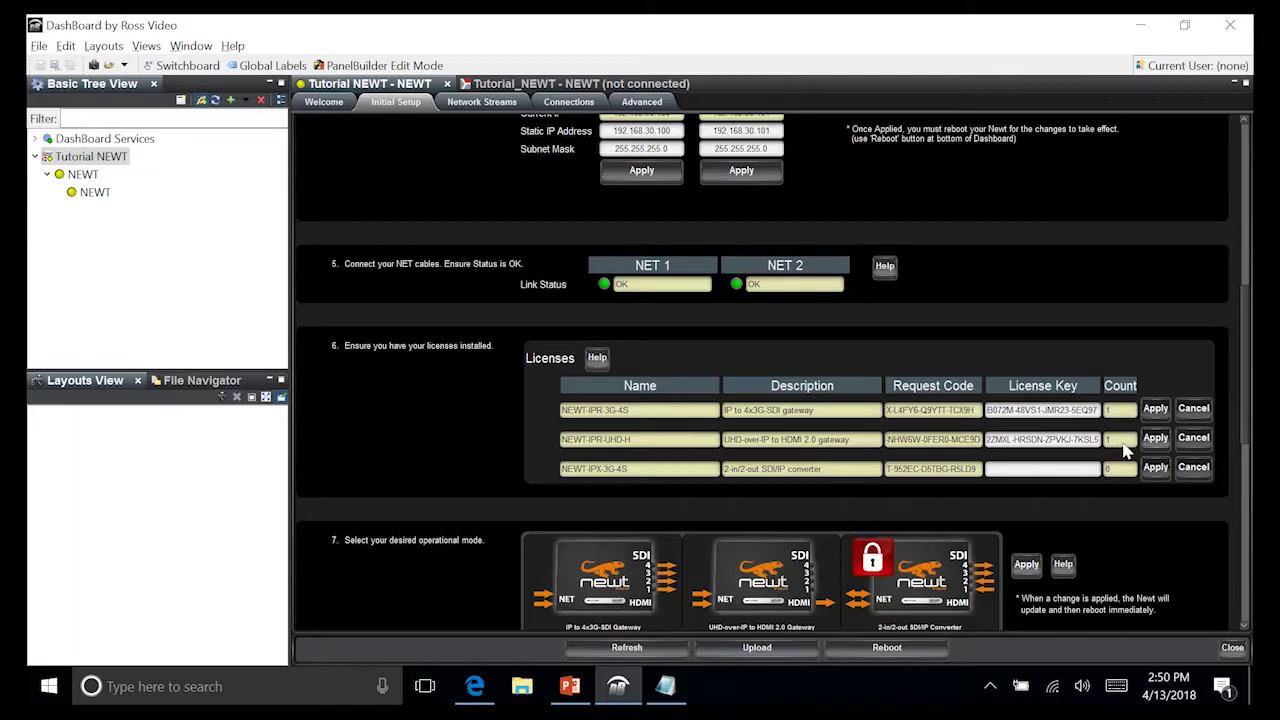
scroll(983, 475, "down", 1)
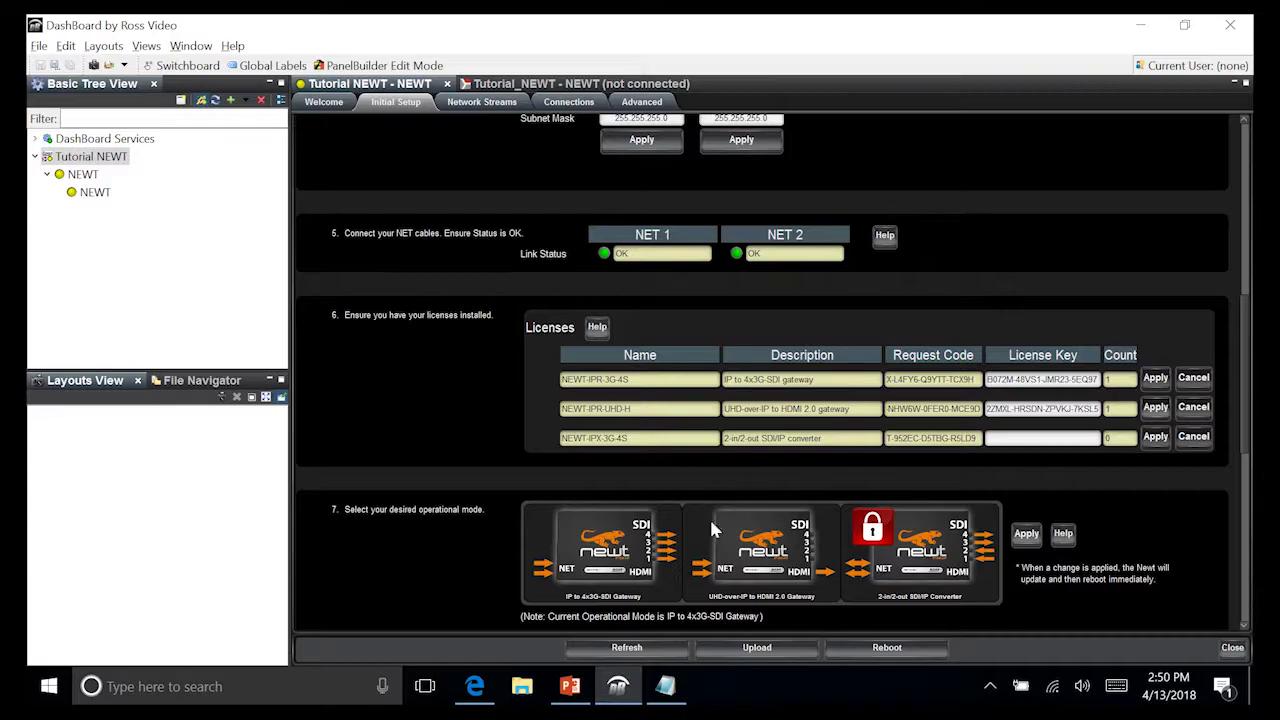
scroll(711, 520, "down", 1)
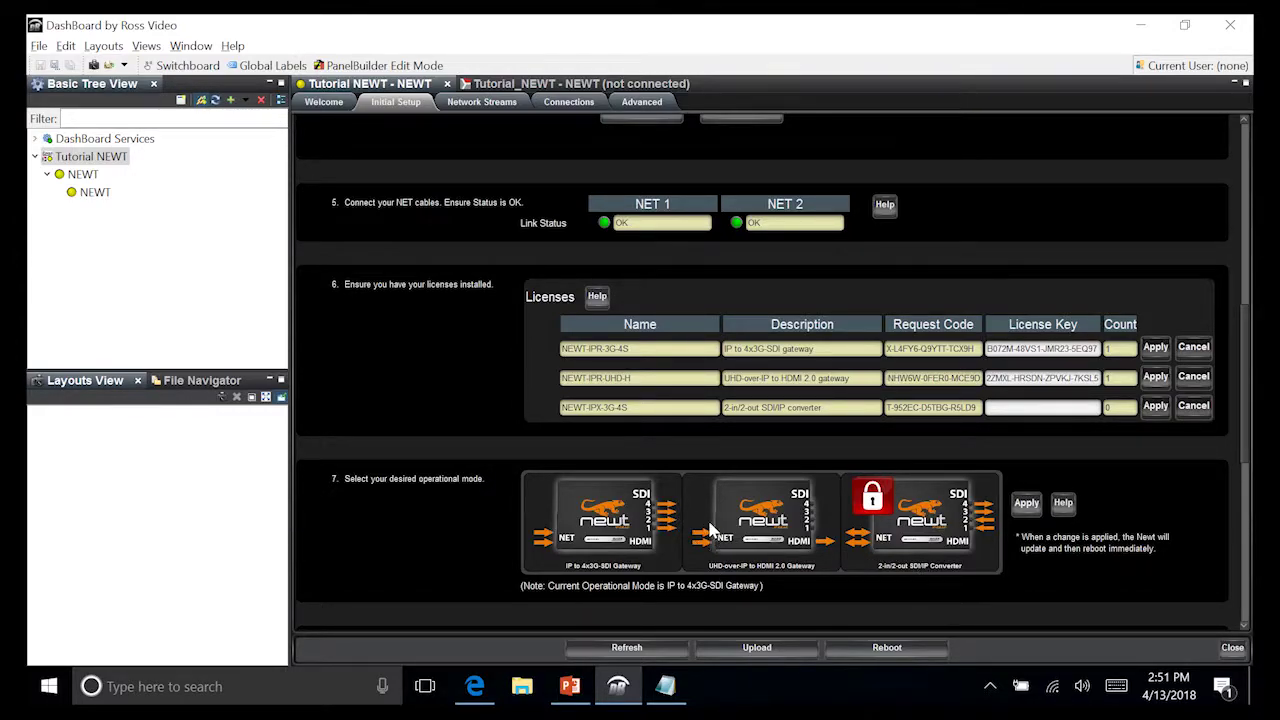
scroll(765, 505, "down", 1)
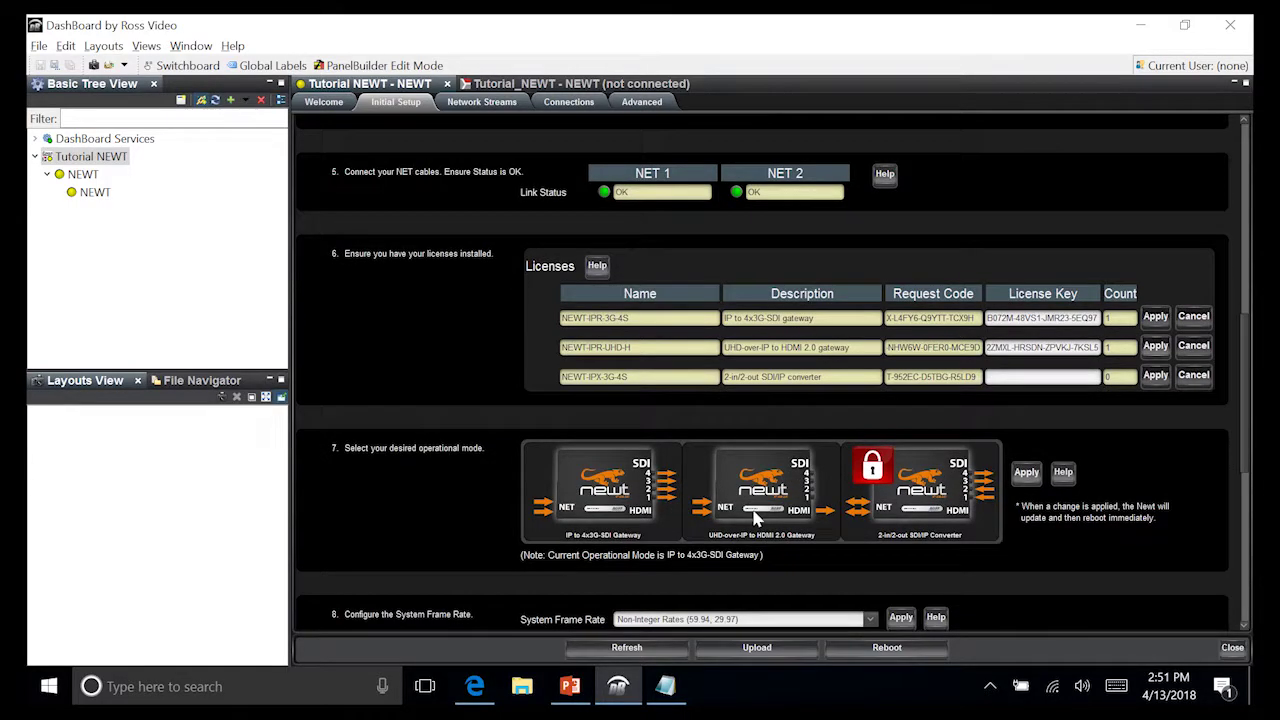
left_click(758, 515)
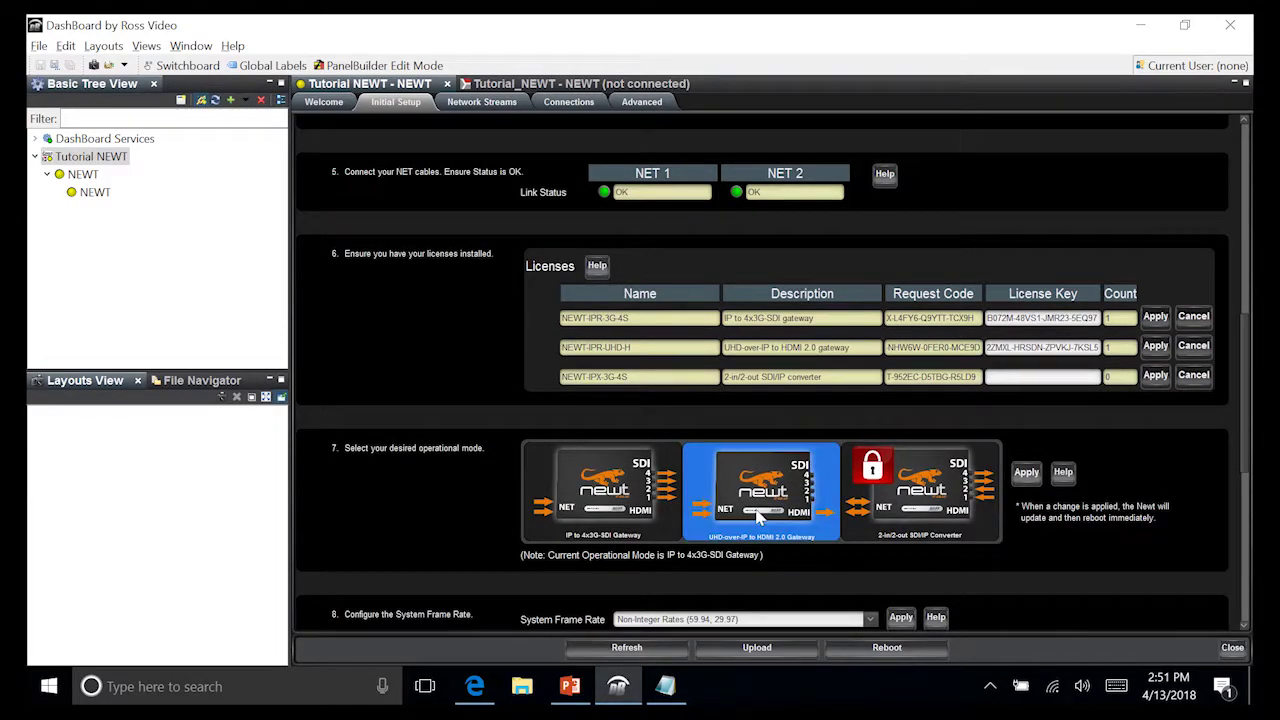
left_click(1026, 474)
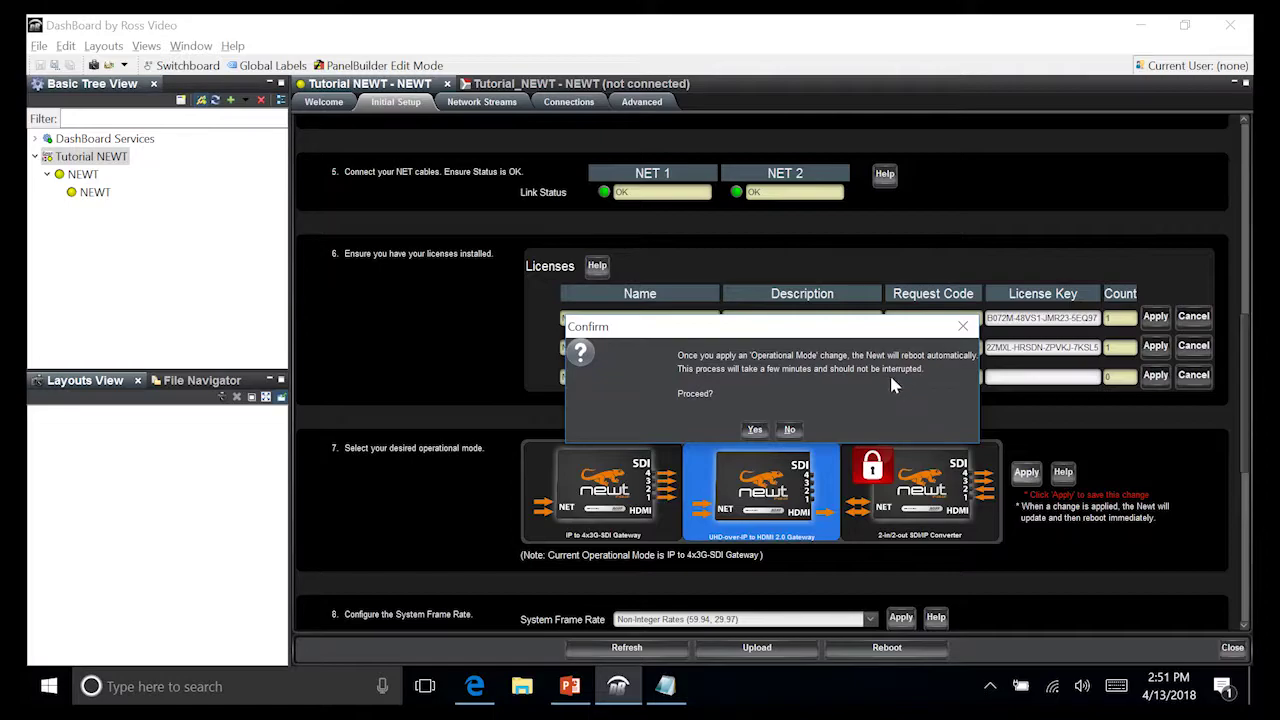
left_click(755, 430)
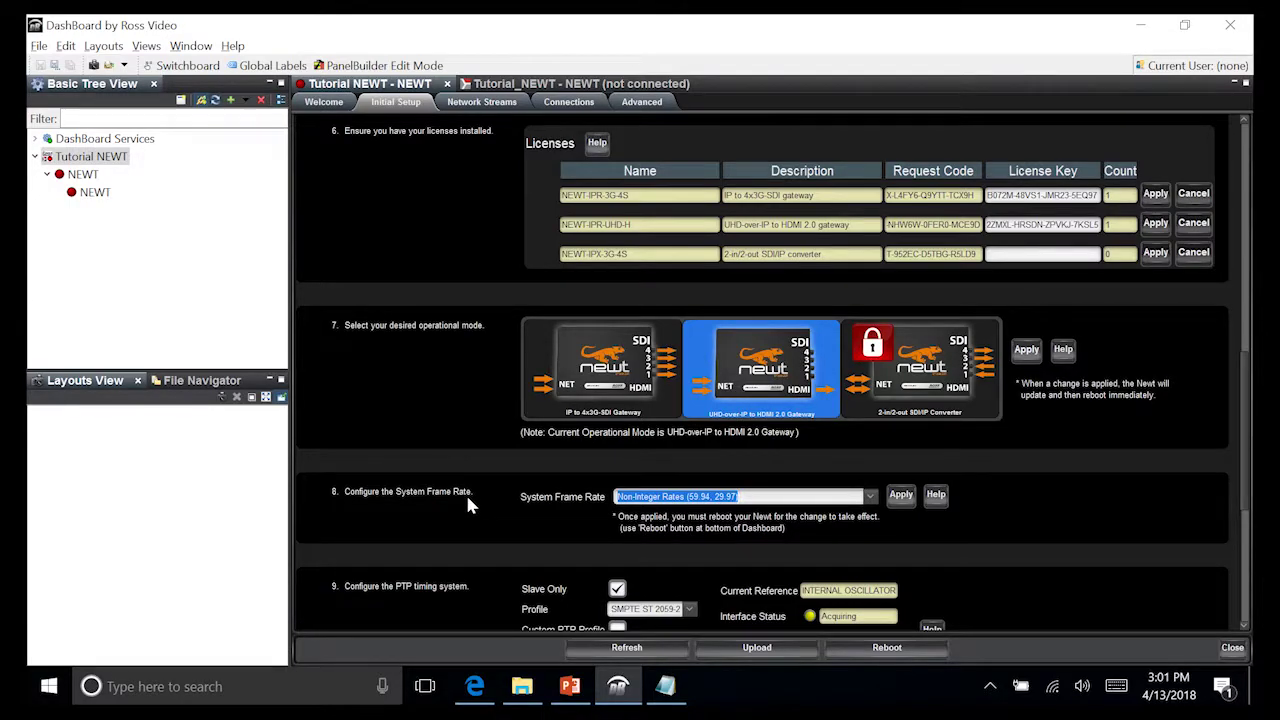
- Set the System Frame Rate to Integer Rates (50, 60, 25), apply it and reboot the Newt
left_click(871, 496)
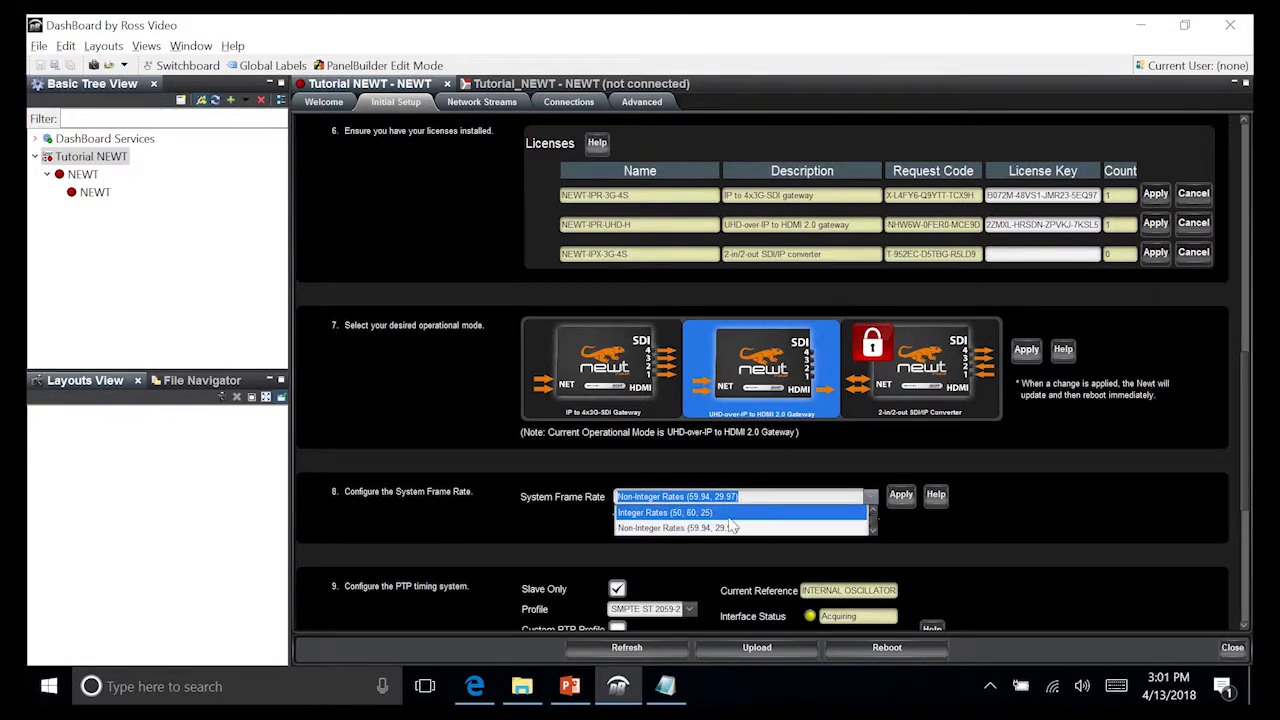
left_click(697, 514)
left_click(748, 430)
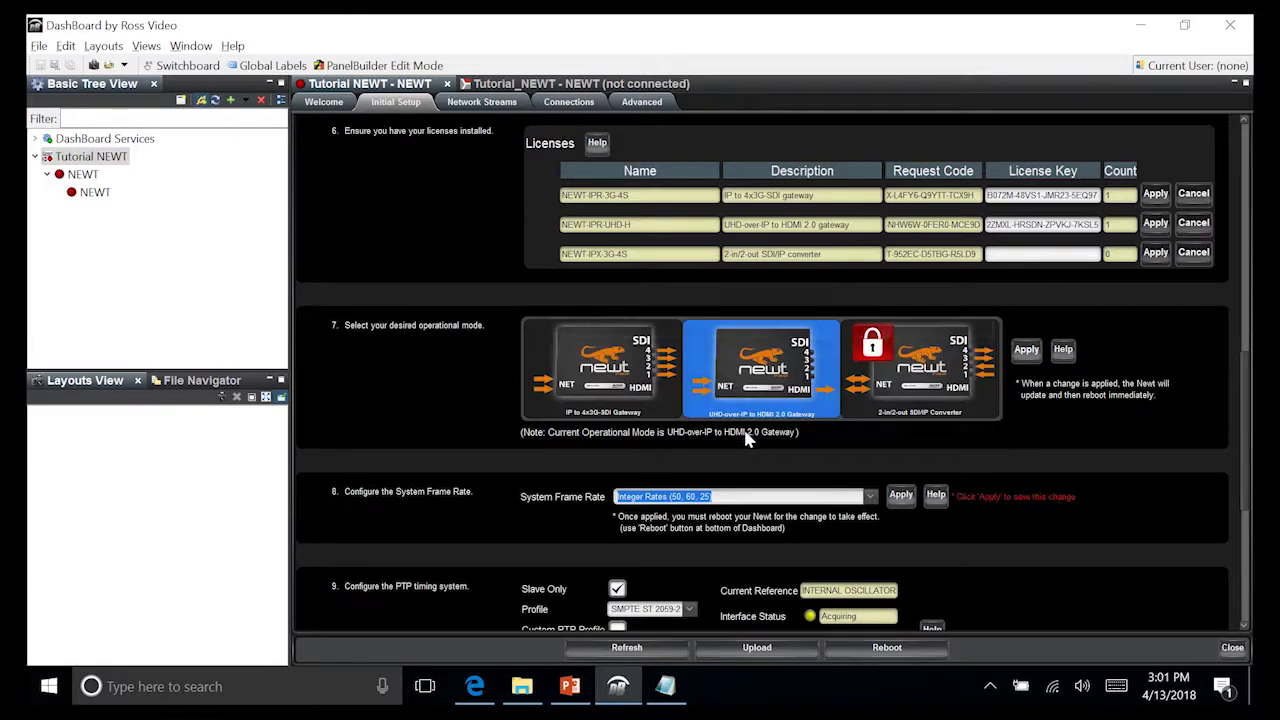
left_click(899, 494)
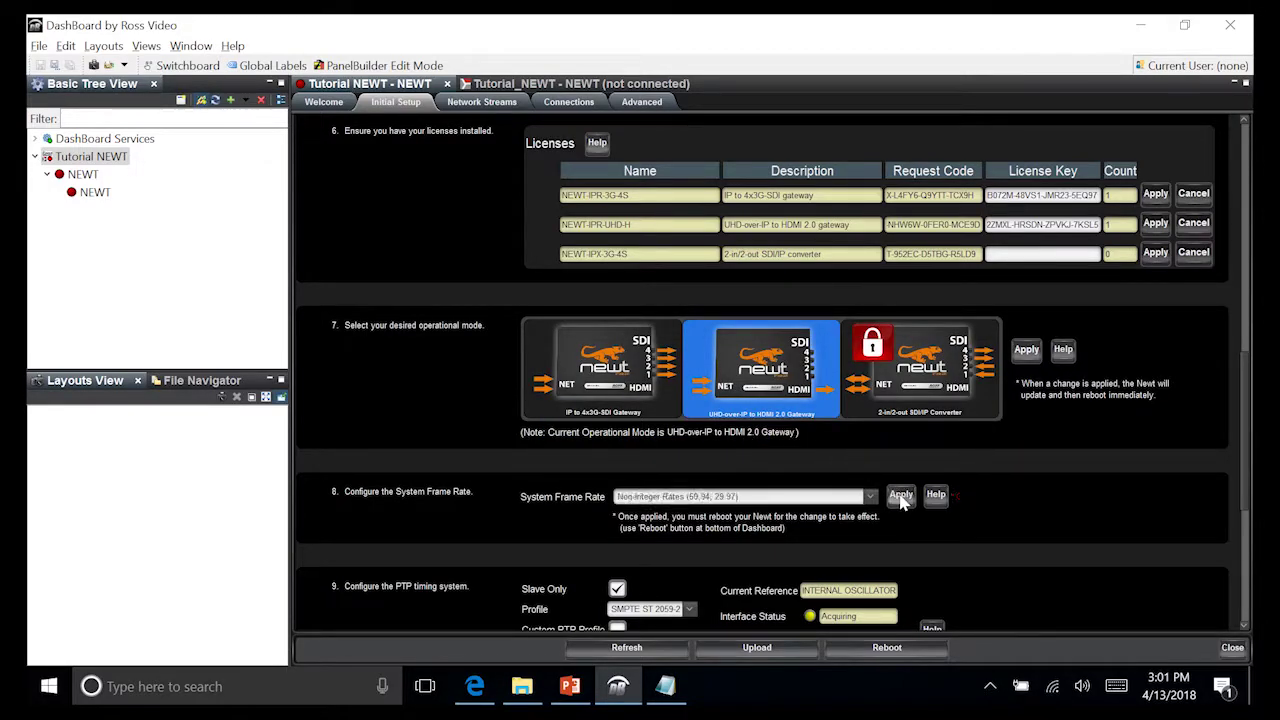
left_click(887, 647)
left_click(754, 406)
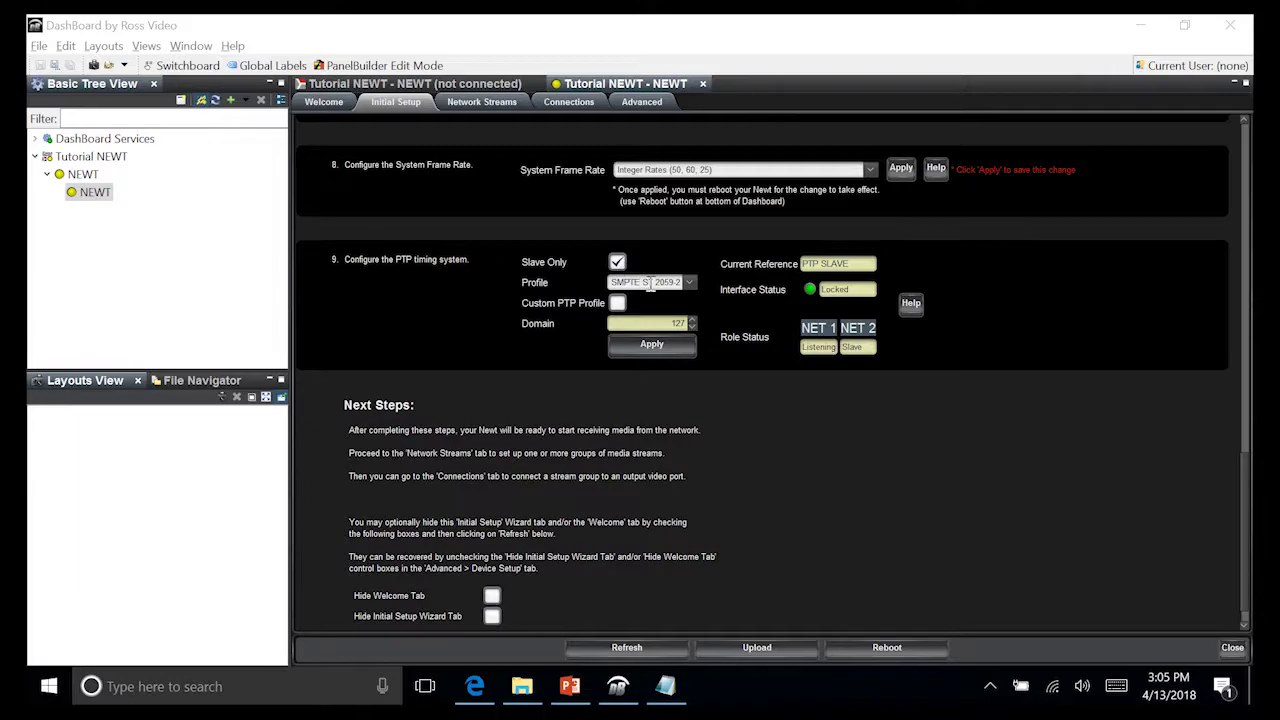
- Review the available PTP profiles and try out the Custom PTP Profile option with its editable domain
left_click(690, 283)
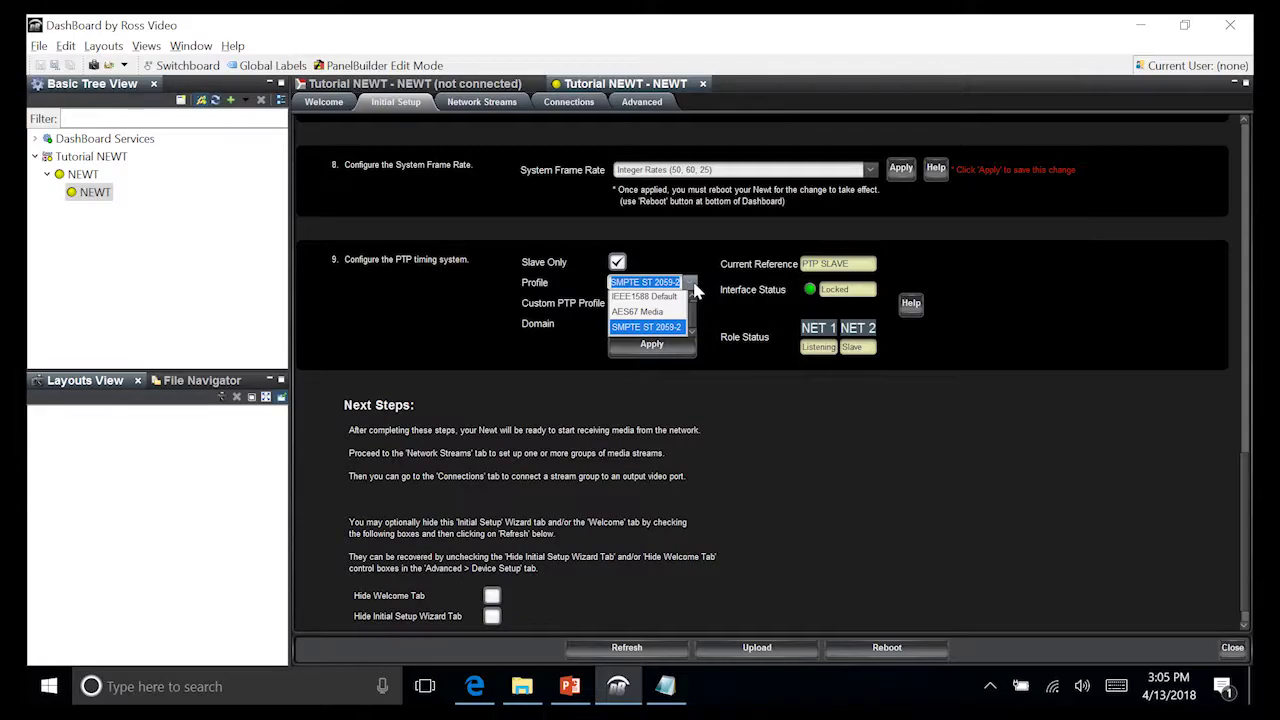
left_click(695, 289)
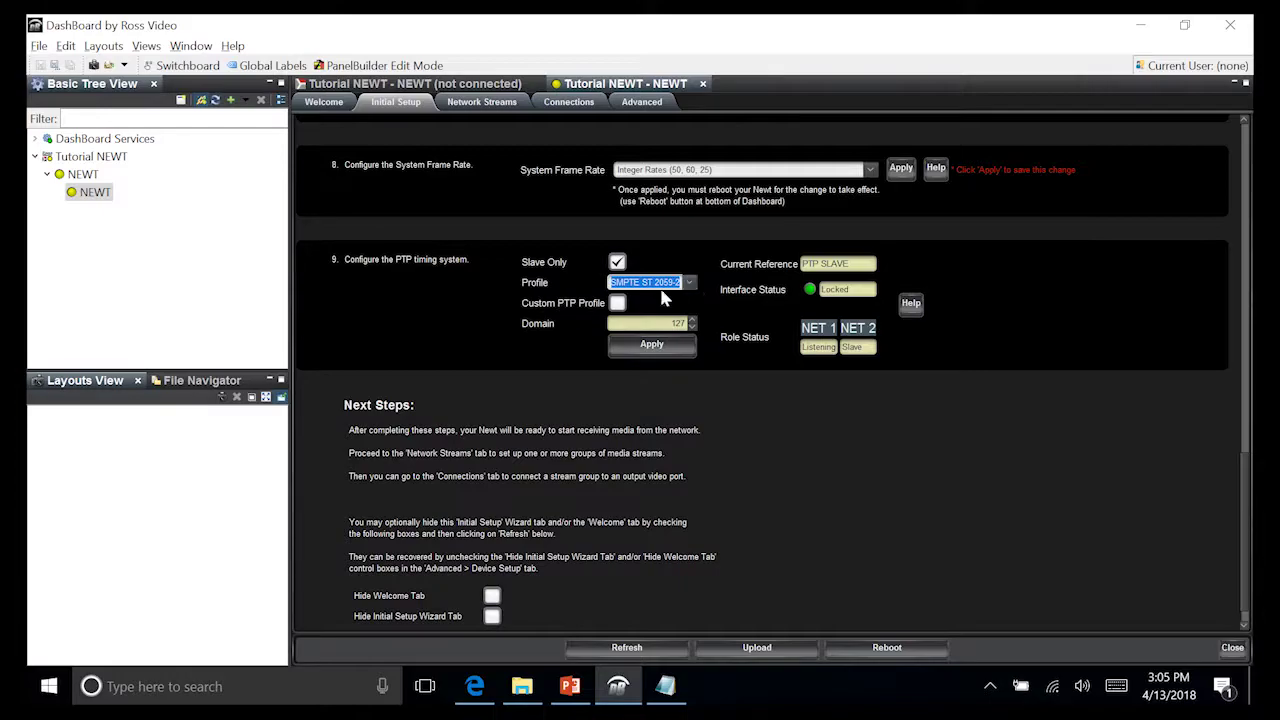
left_click(617, 301)
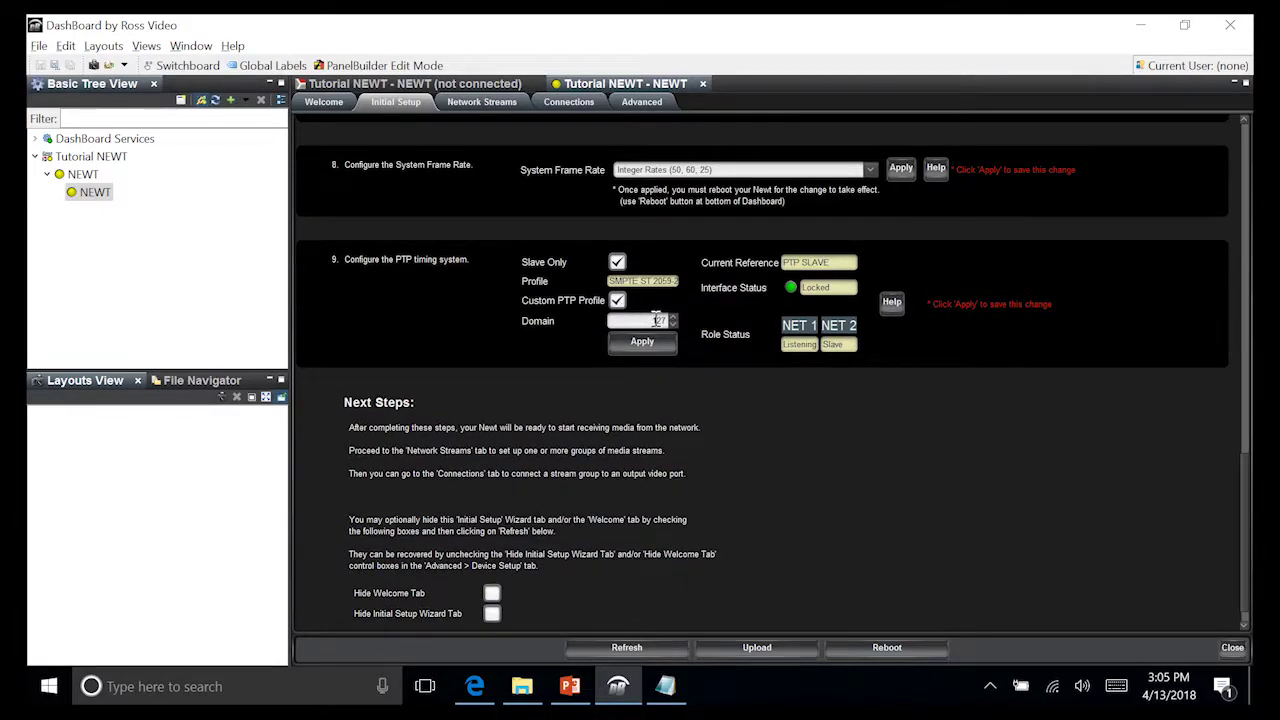
left_click_drag(650, 320, 668, 322)
left_click(619, 304)
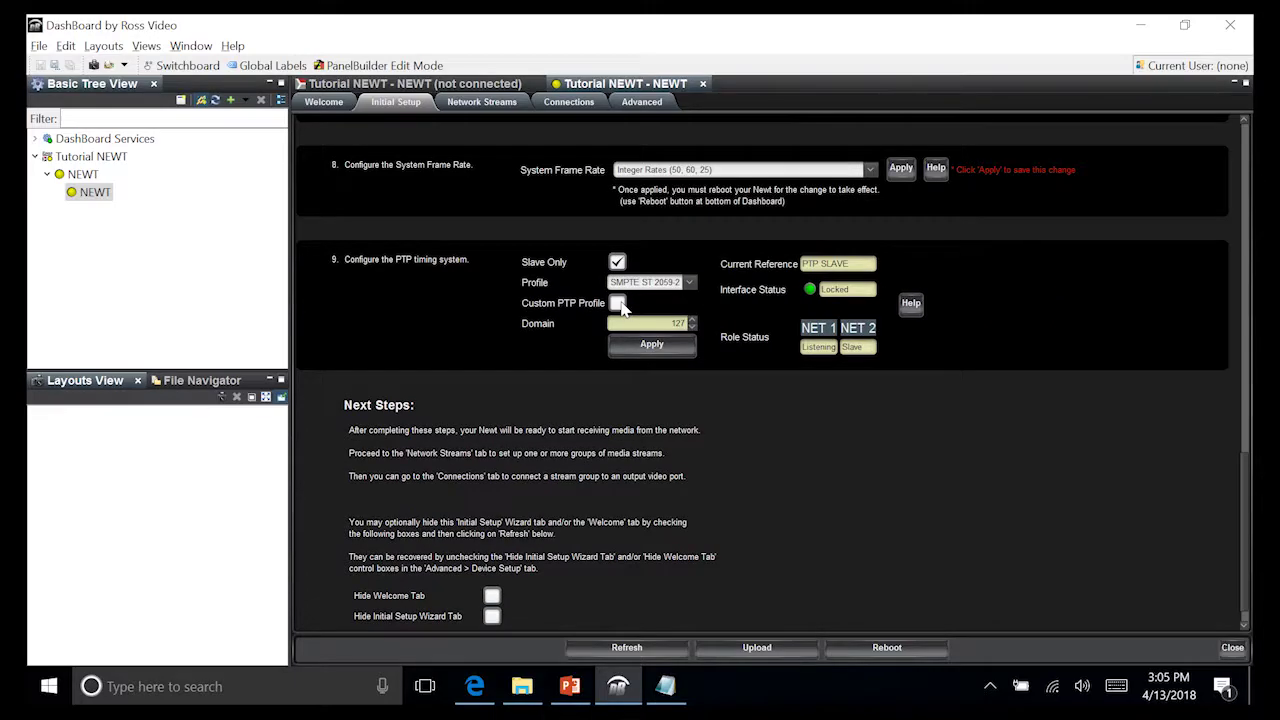
- Examine the advanced PTP timing configuration and status, and return to the initial setup
left_click(641, 102)
left_click(866, 188)
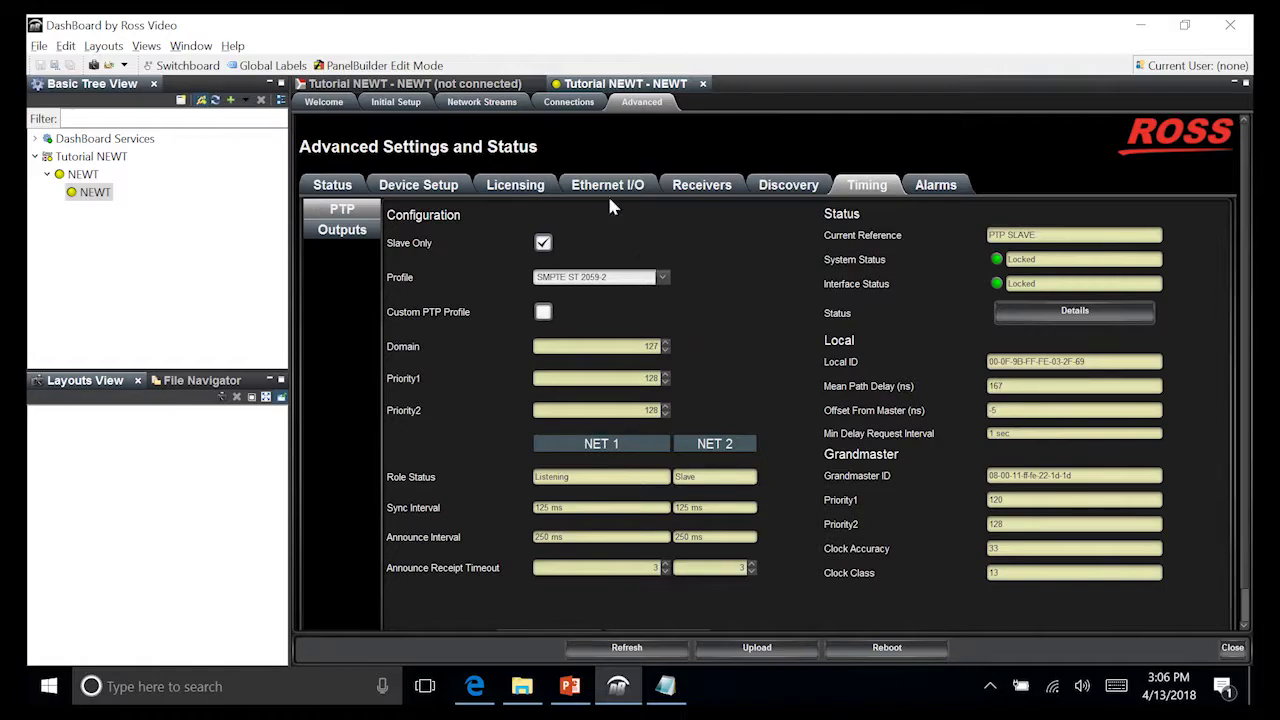
left_click(400, 104)
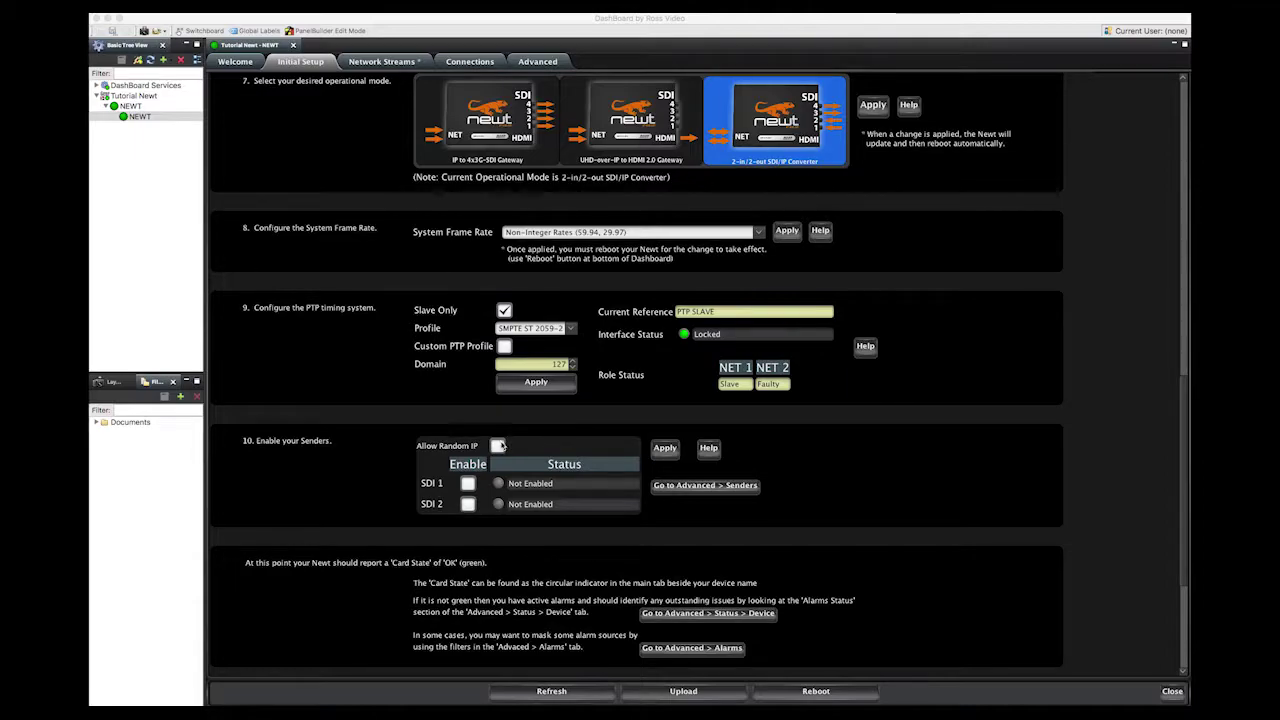
- Allow random IP addresses for the senders, enable SDI 1 and SDI 2, and apply the changes
left_click(498, 447)
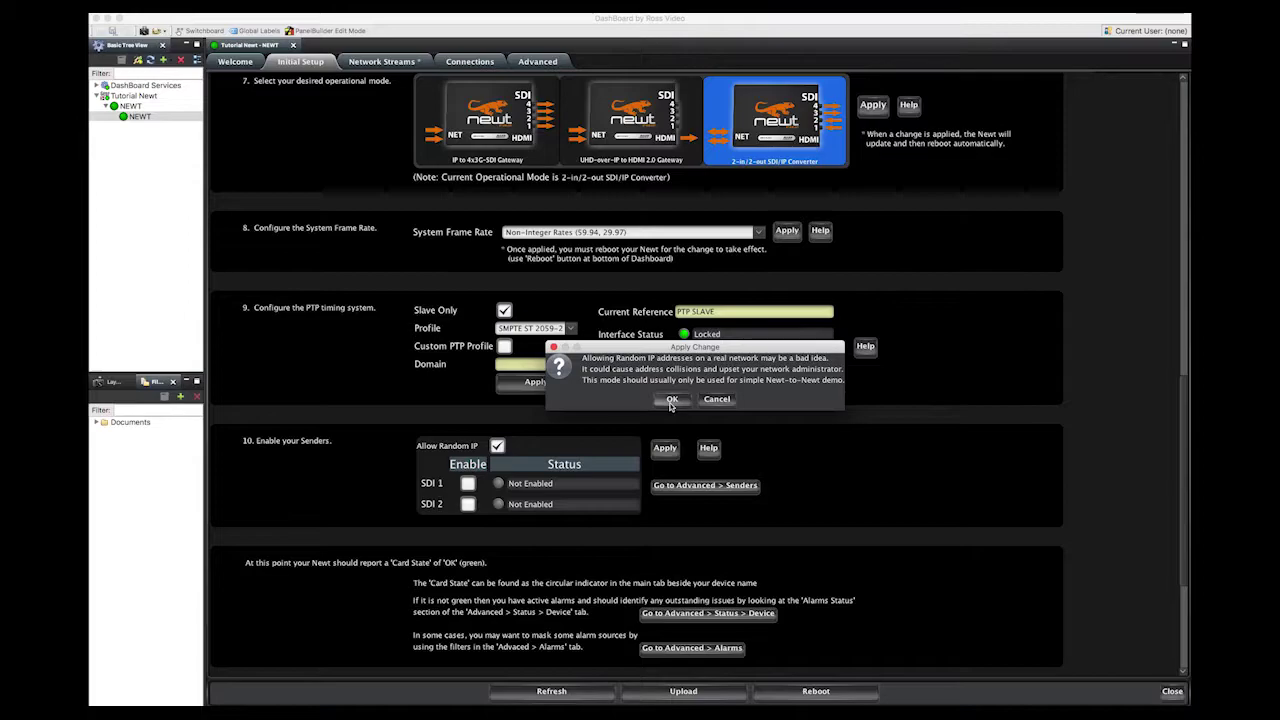
left_click(671, 400)
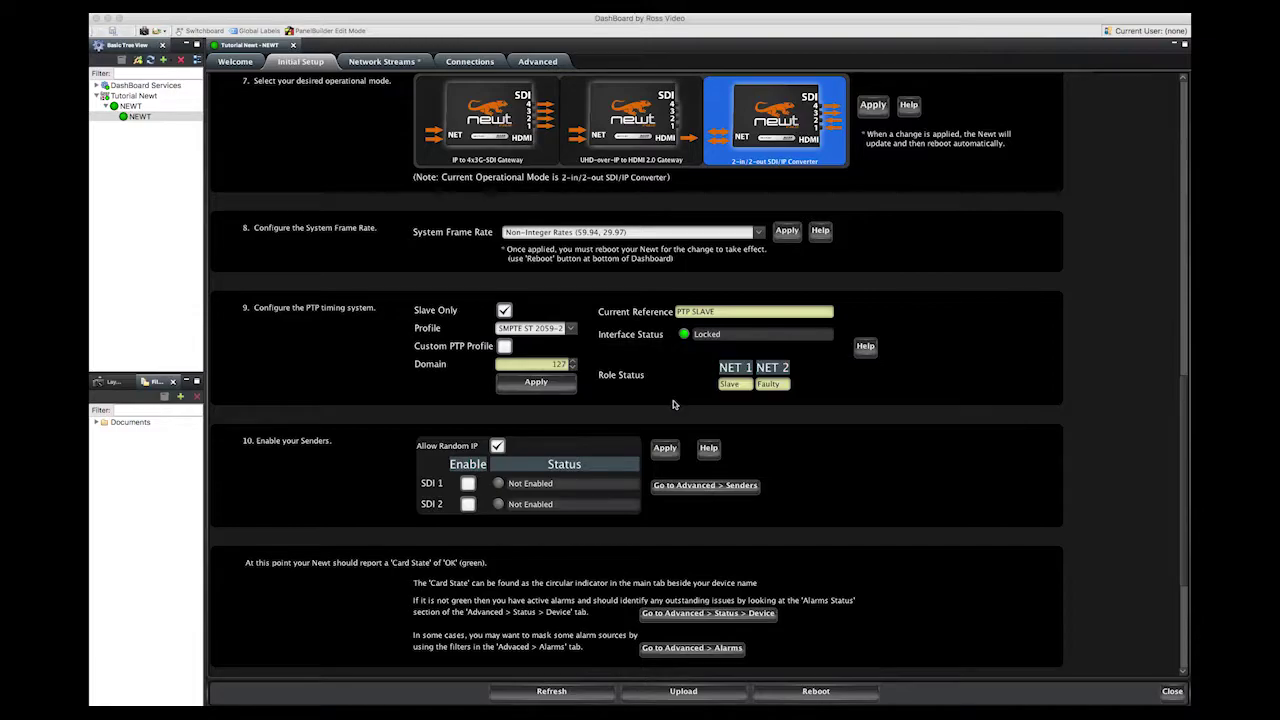
left_click(467, 483)
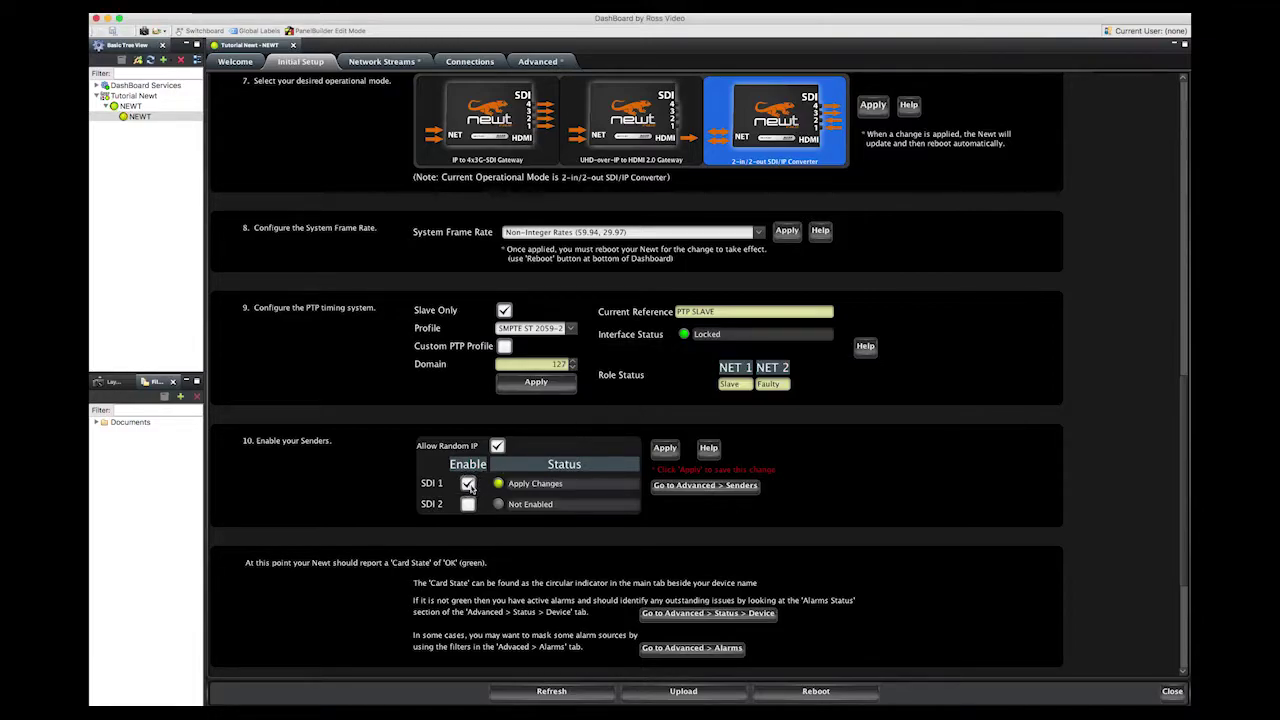
left_click(467, 504)
left_click(662, 448)
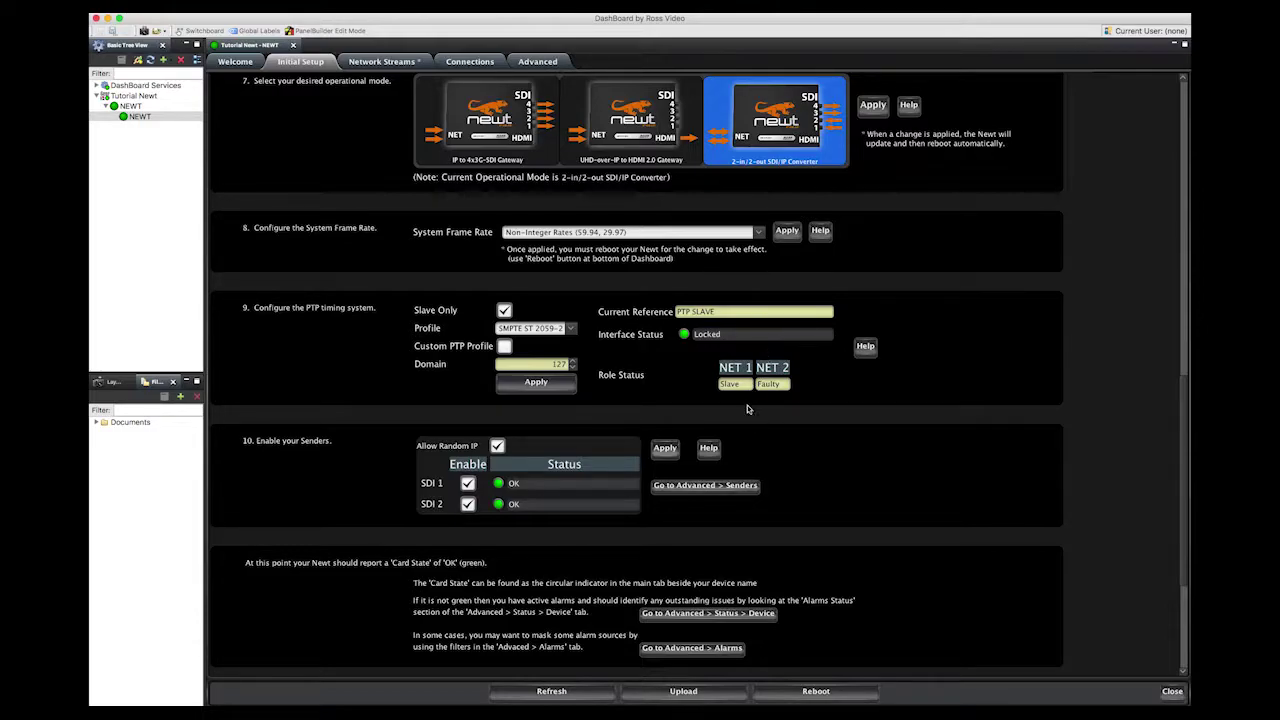
- Examine the video and audio stream details of the SDI 1 and SDI 2 senders in the advanced settings, and return to the initial setup
left_click(734, 489)
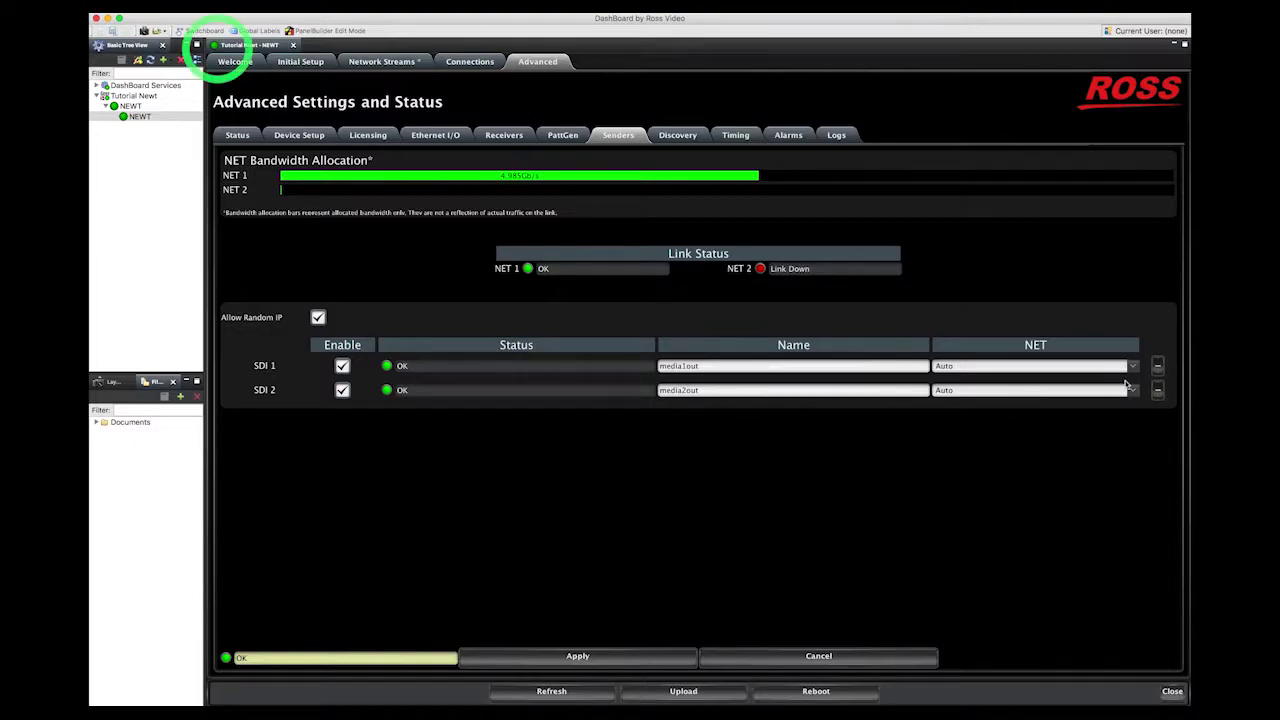
left_click(1157, 369)
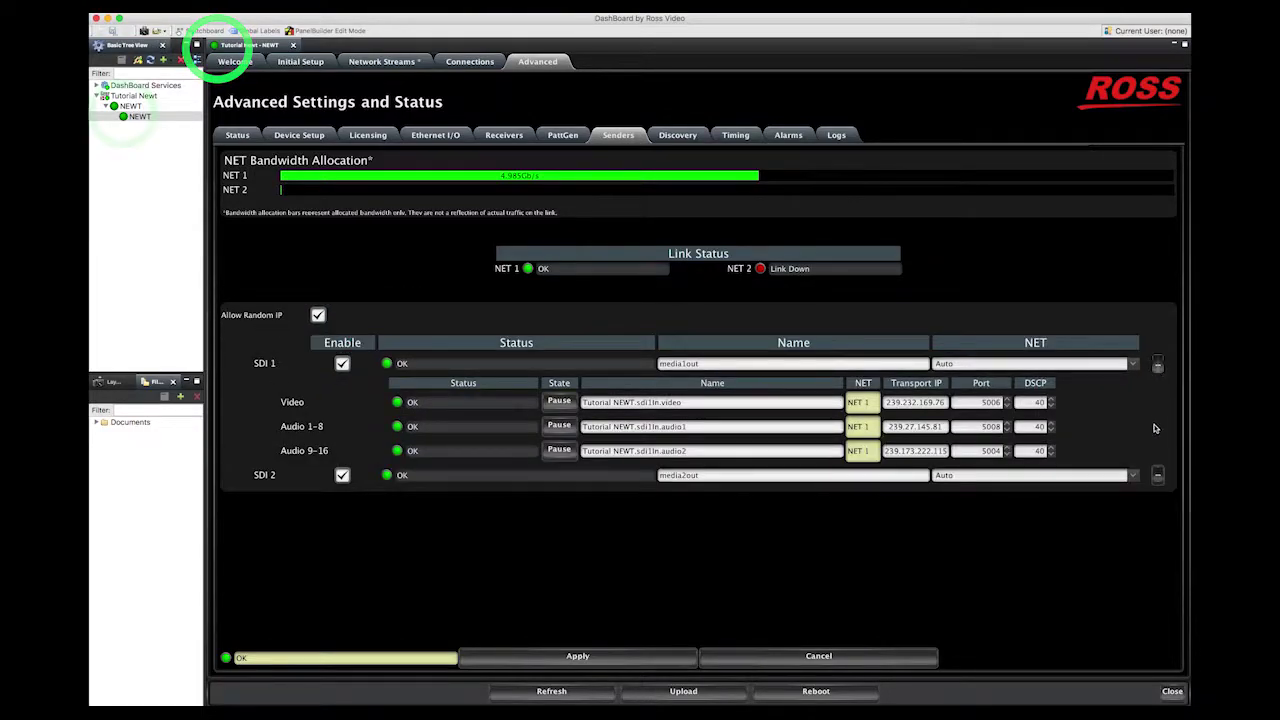
left_click(1157, 474)
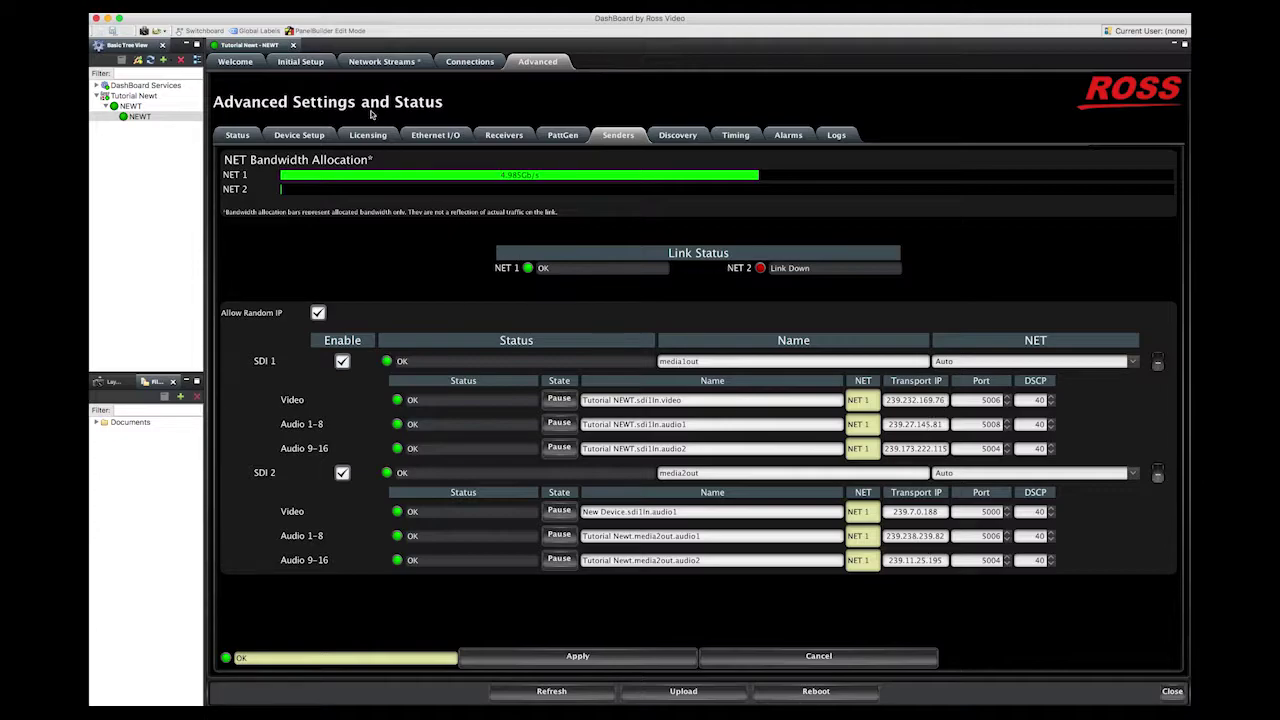
left_click(300, 62)
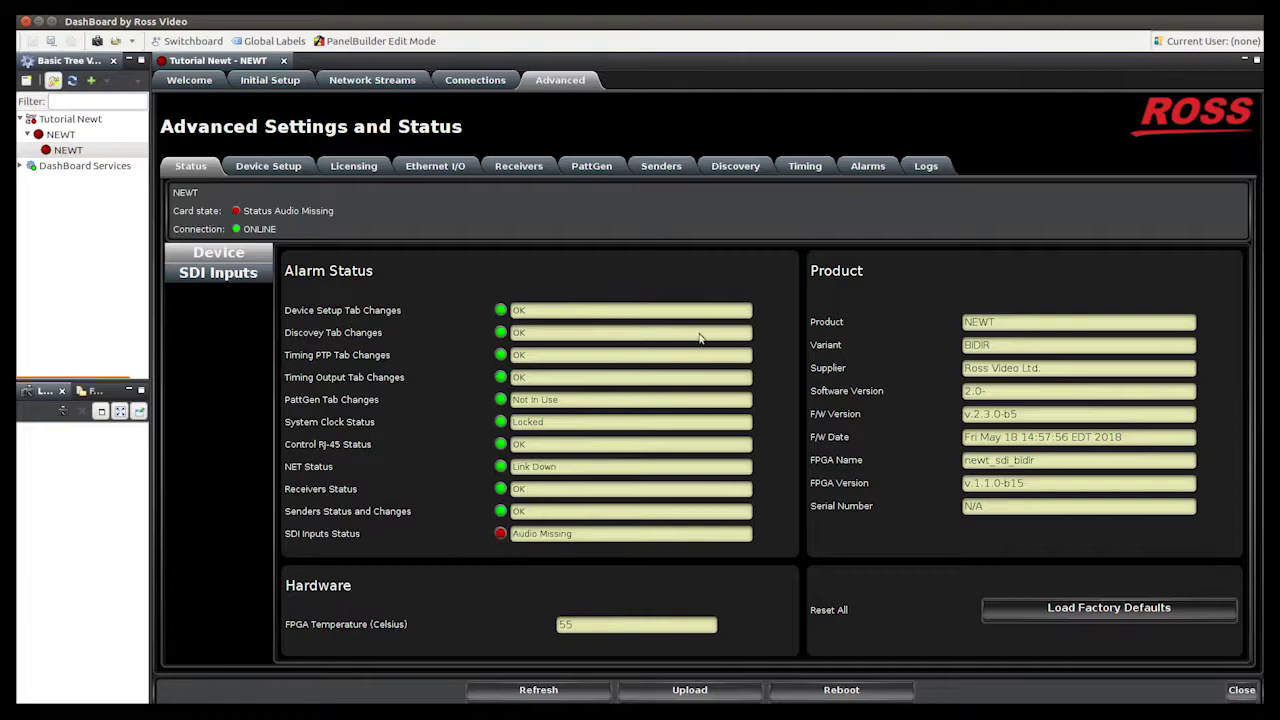
- Mask the Audio Missing alarms for the SDI 1 and SDI 2 inputs and recheck the device status
left_click(866, 167)
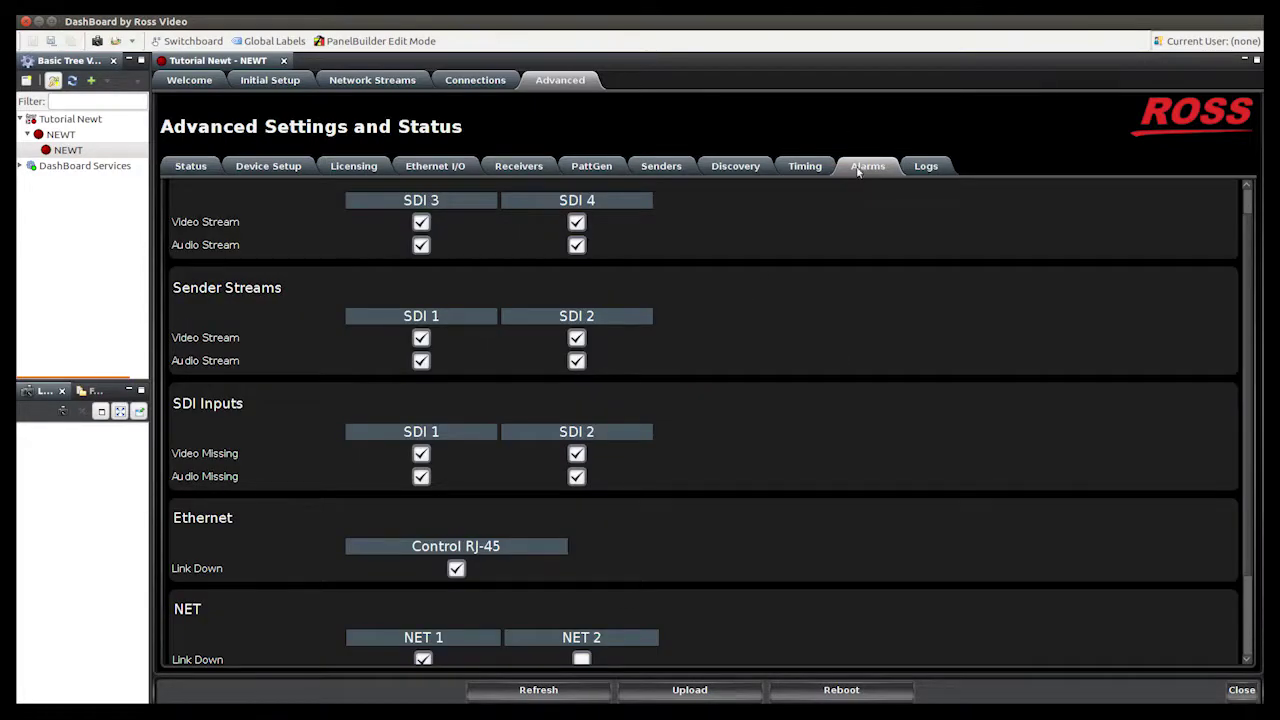
left_click(421, 477)
left_click(577, 477)
left_click(191, 167)
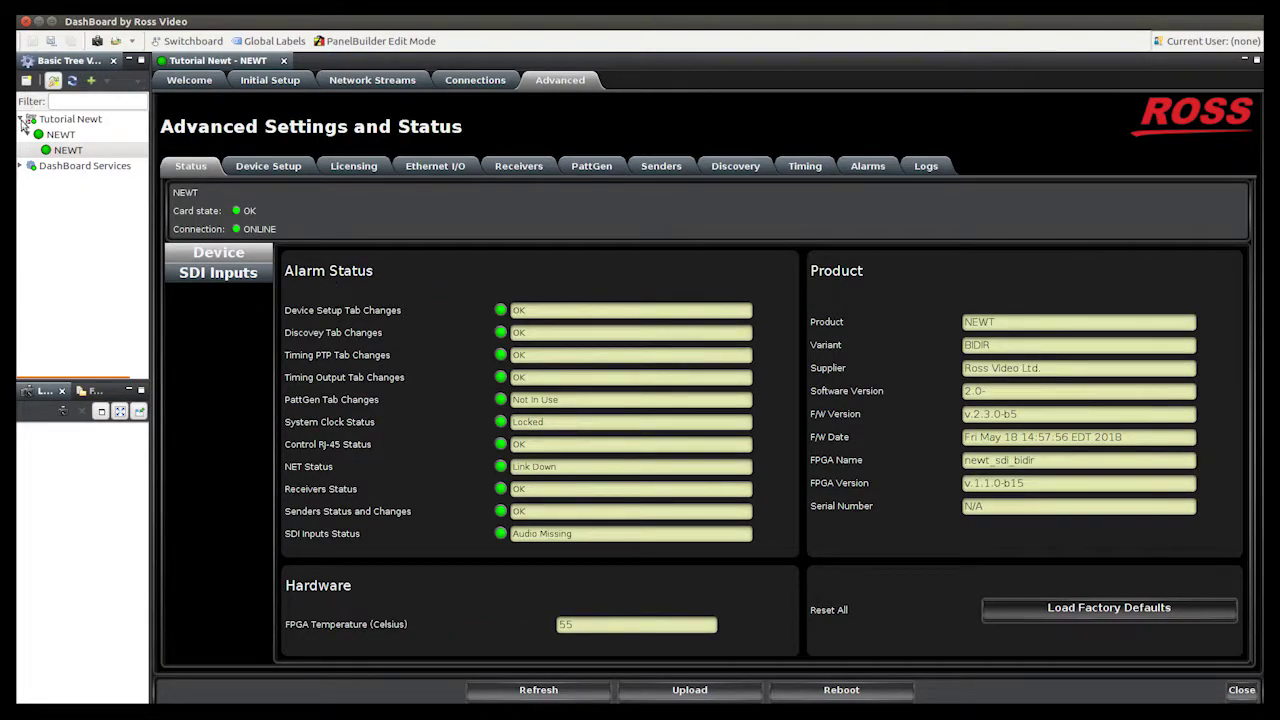
- Hide the Welcome and Initial Setup Wizard tabs, refresh the device view, and check the remaining Network Streams and Connections pages
left_click(267, 82)
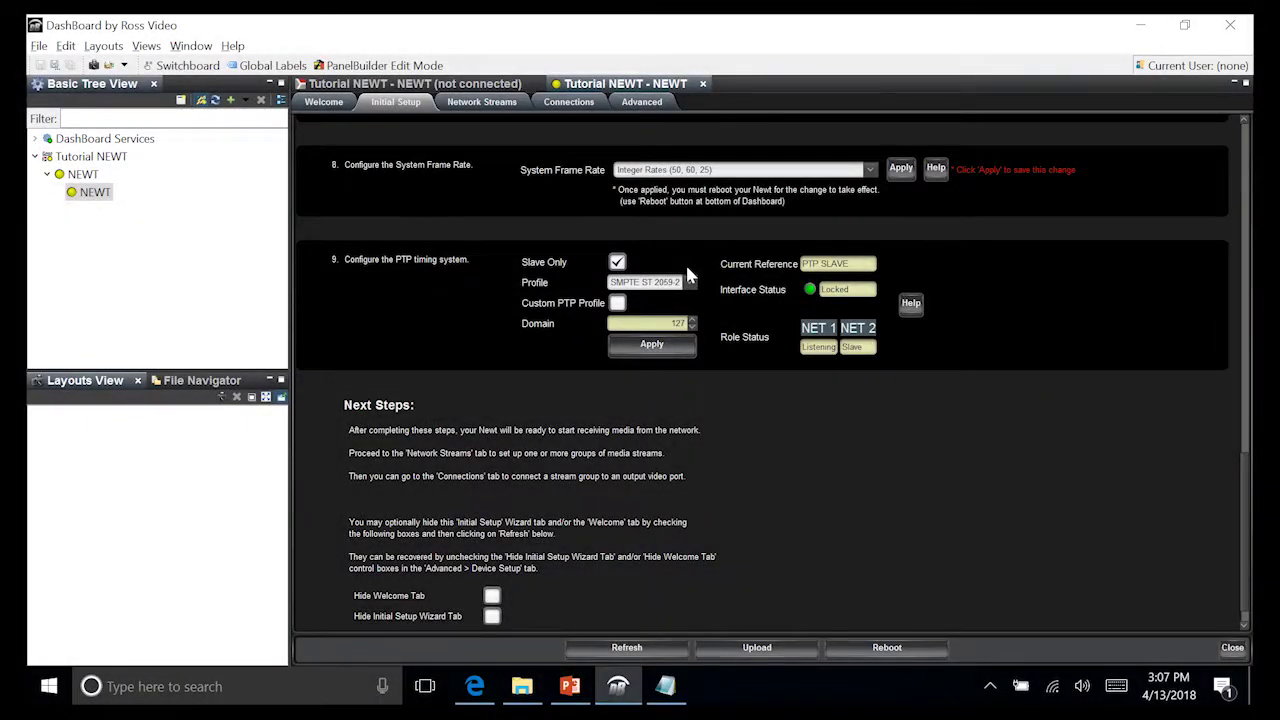
scroll(687, 272, "down", 1)
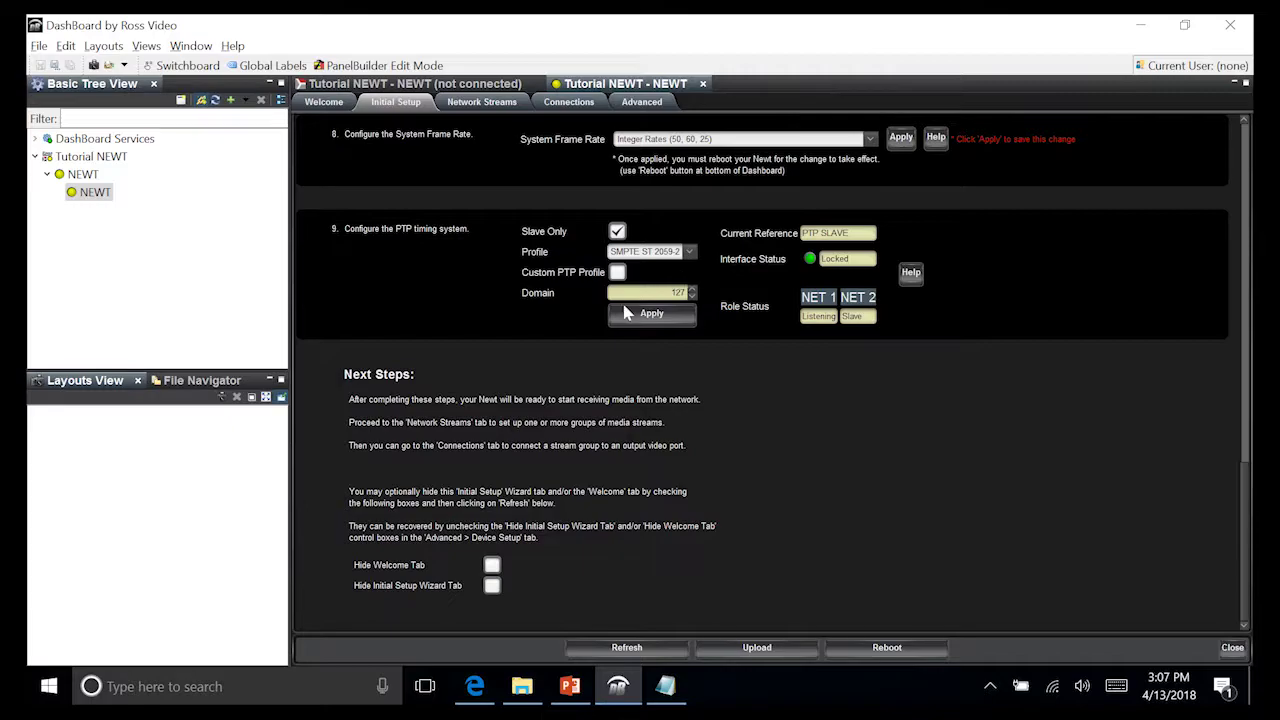
left_click(492, 566)
left_click(626, 645)
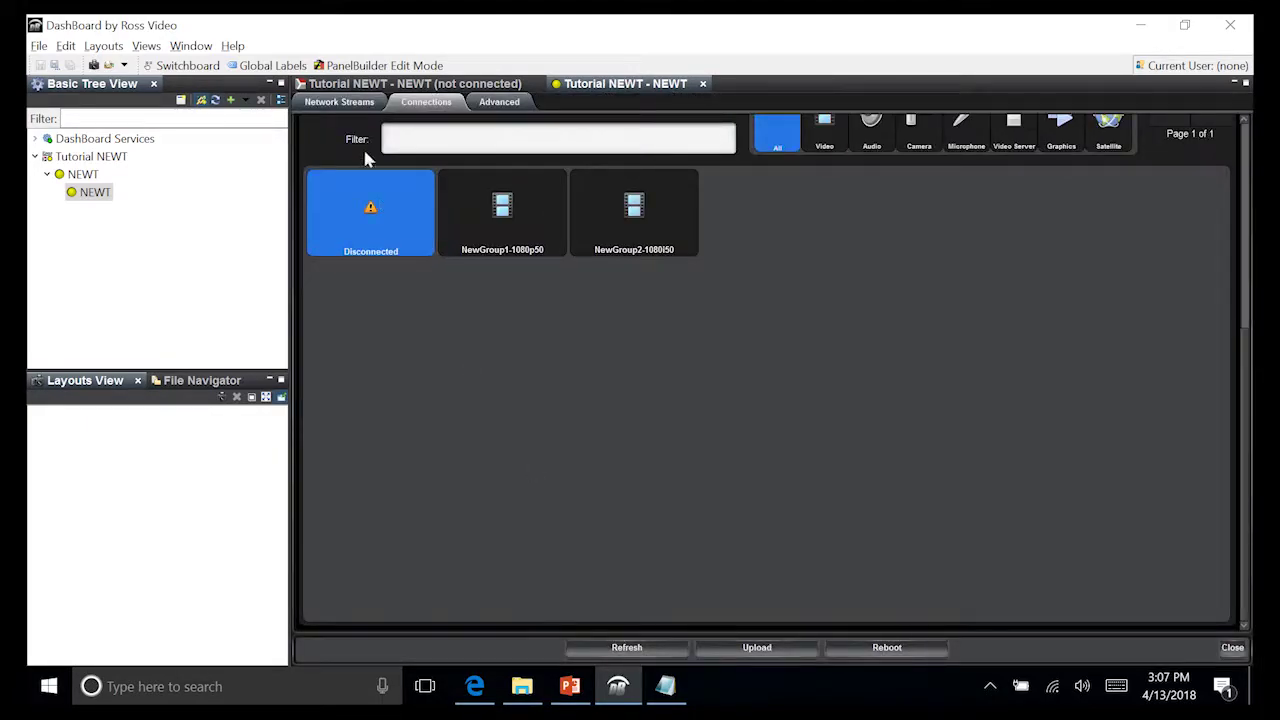
left_click(341, 106)
left_click(418, 104)
- Unhide the Welcome and Initial Setup Wizard tabs in the advanced device setup, refresh the view, and return to the end of the initial setup
left_click(500, 104)
left_click(420, 186)
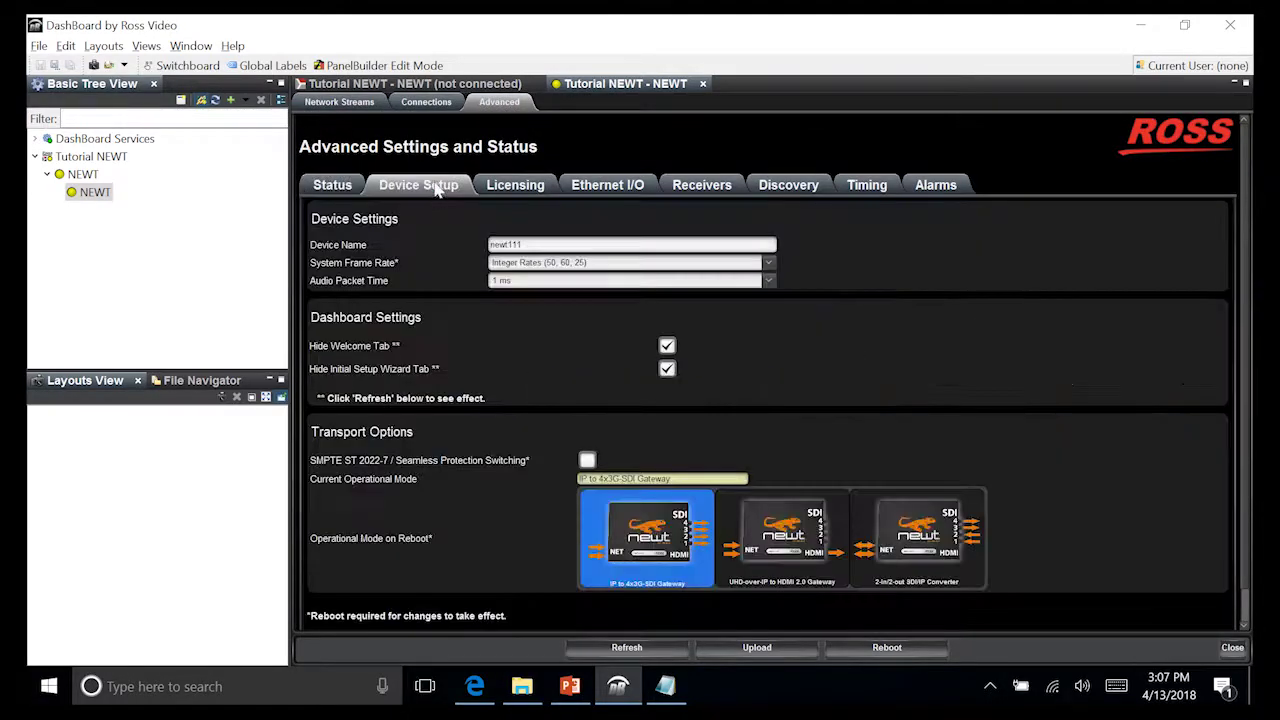
left_click(667, 347)
left_click(667, 369)
left_click(628, 648)
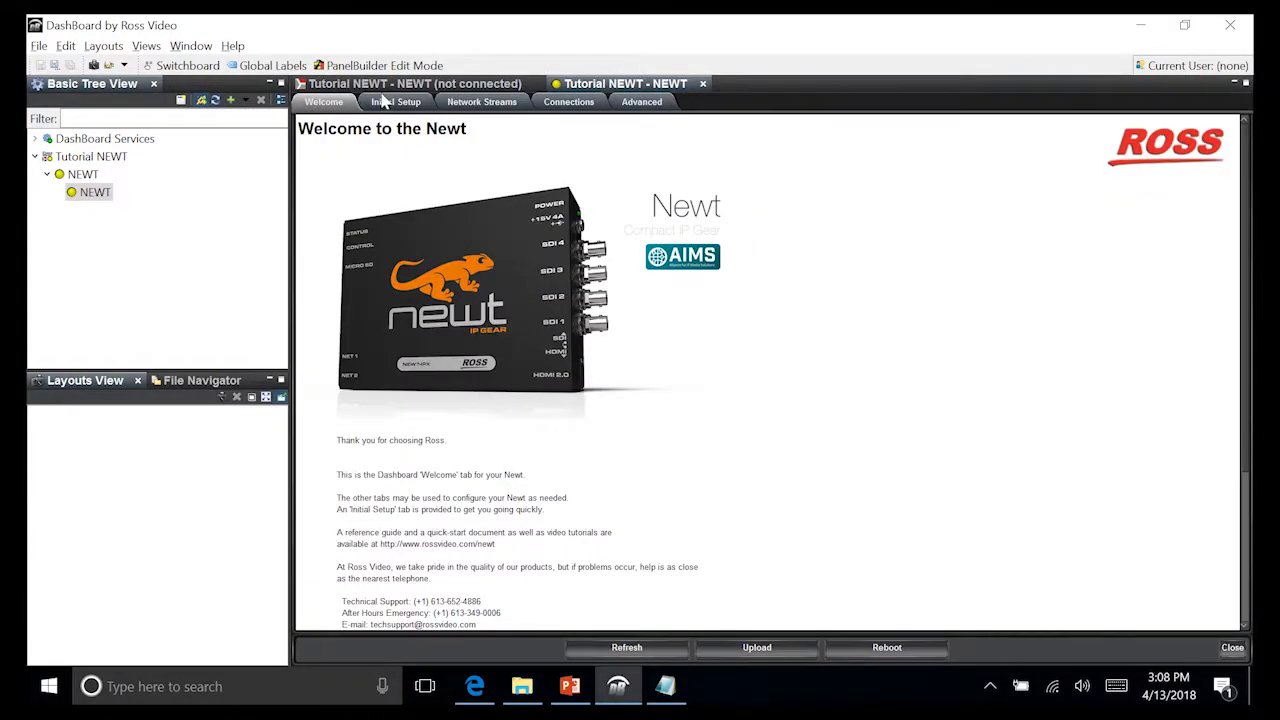
left_click(388, 103)
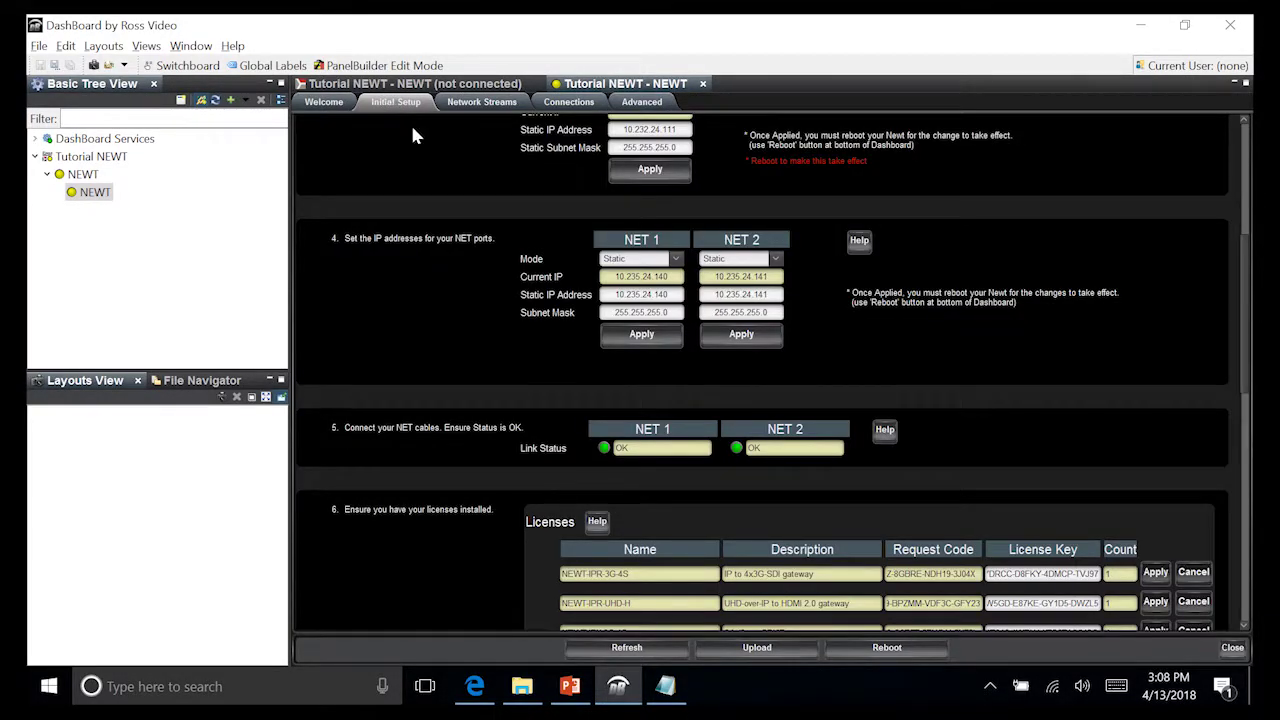
scroll(459, 275, "down", 10)
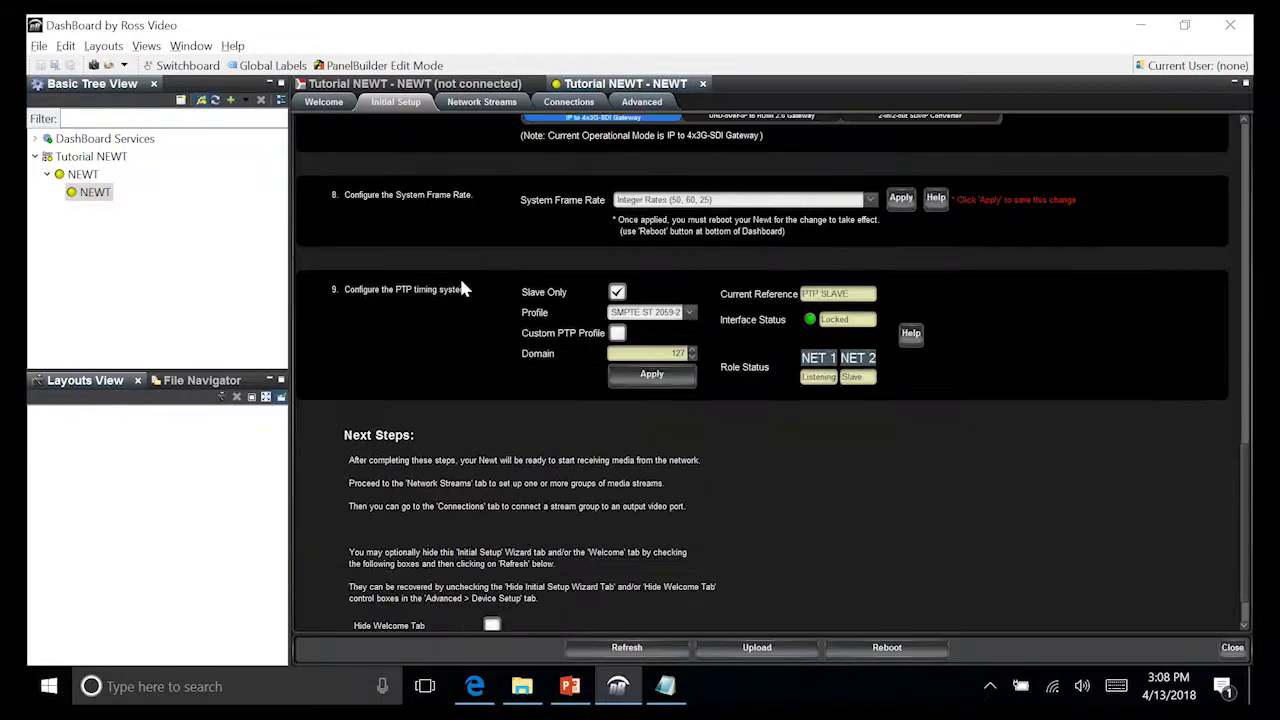
scroll(459, 275, "down", 2)
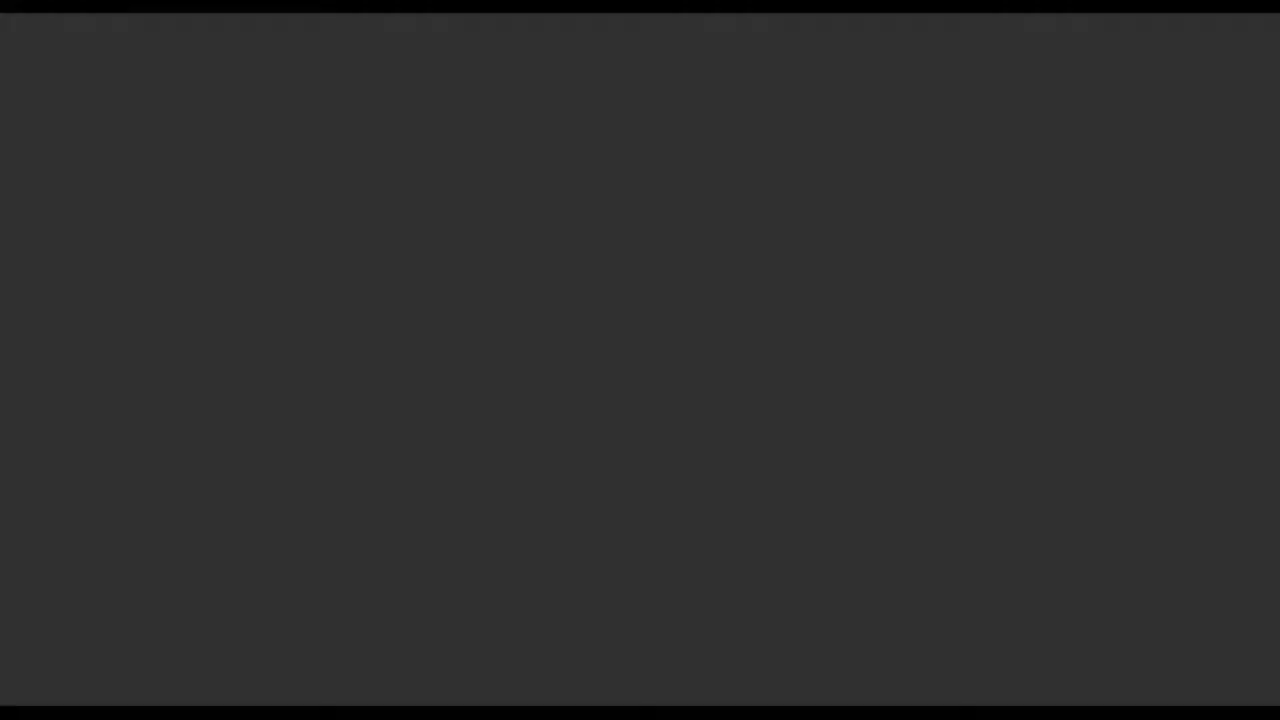